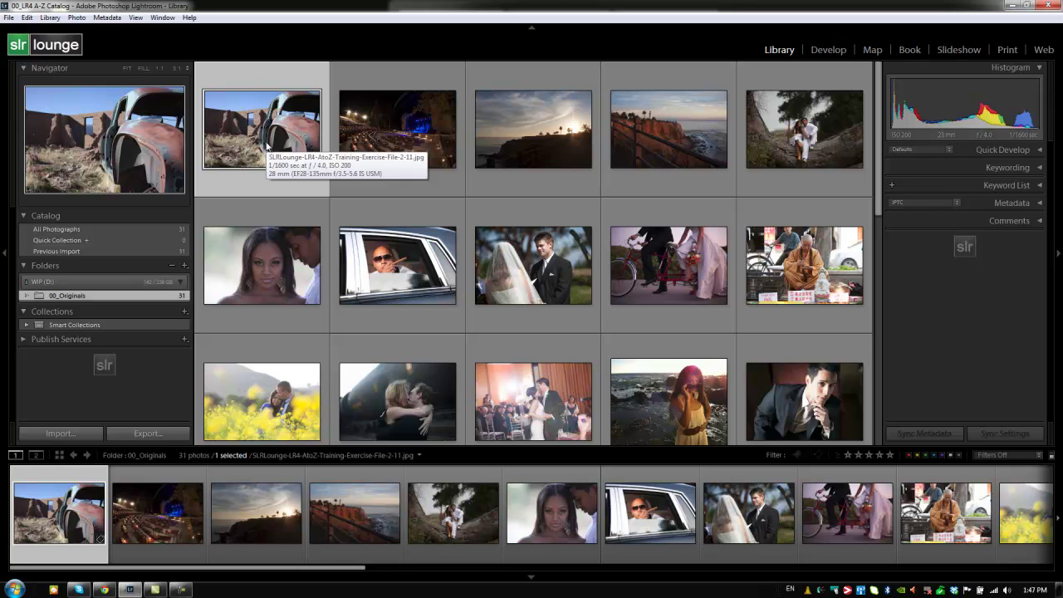
Open WIP (D:) in two Explorer windows snapped to the left and right screen halves
left_click(15, 588)
mouse_move(170, 364)
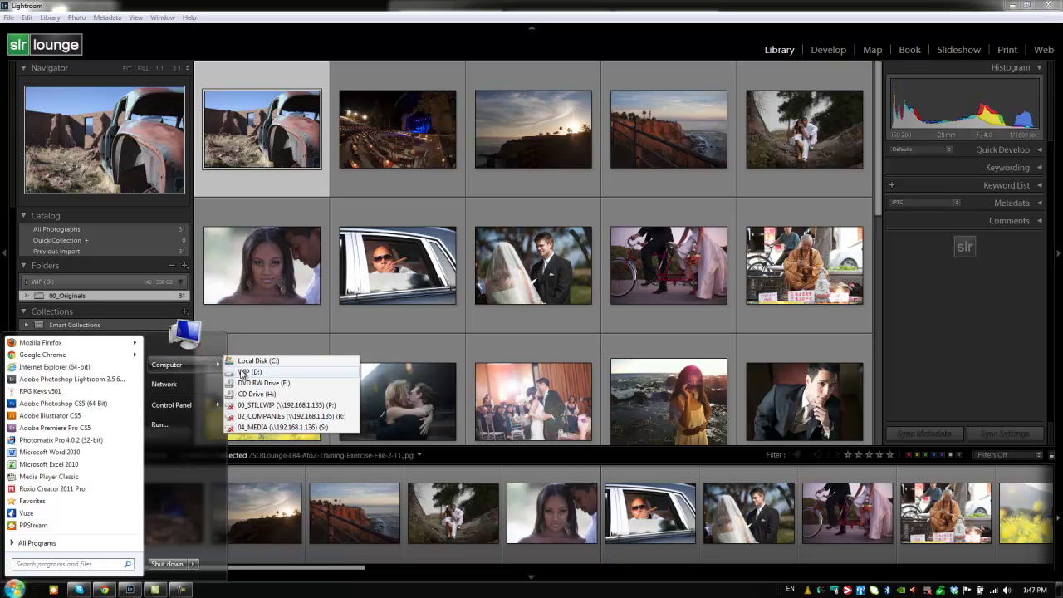
left_click(266, 372)
key("super+Left")
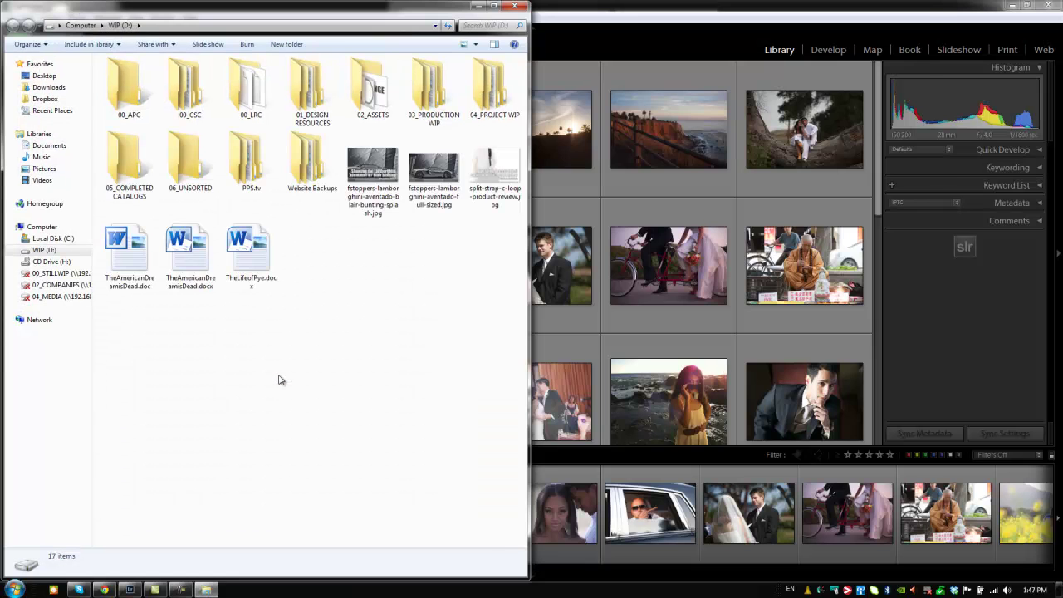
key("ctrl+n")
key("super+Right")
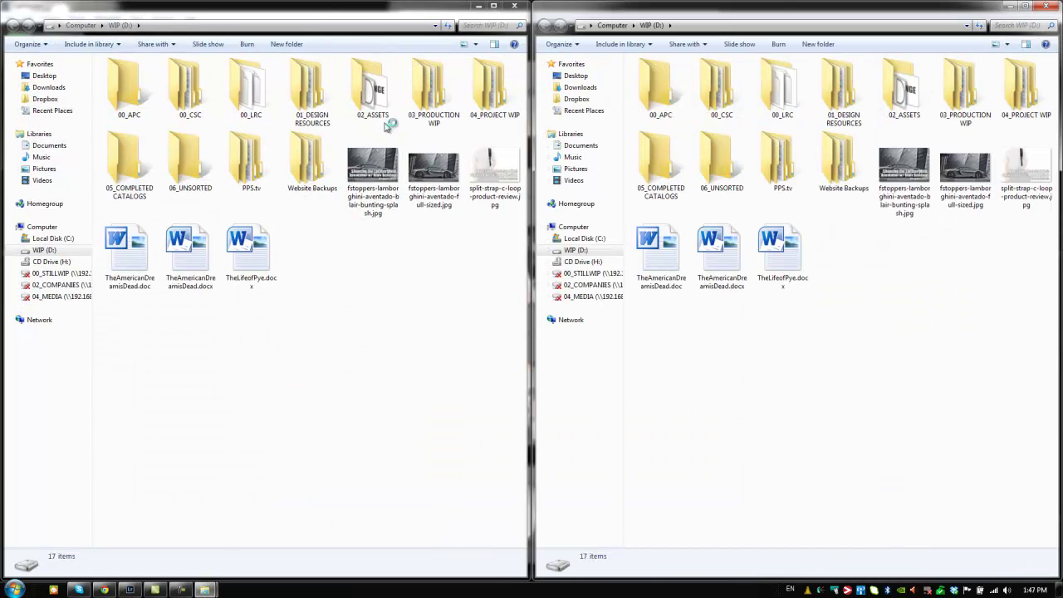
Browse left to Lightroom 4 A-Z Training DVD > 00_LR4 A-Z Catalog; show the Desktop on the right
double_click(490, 87)
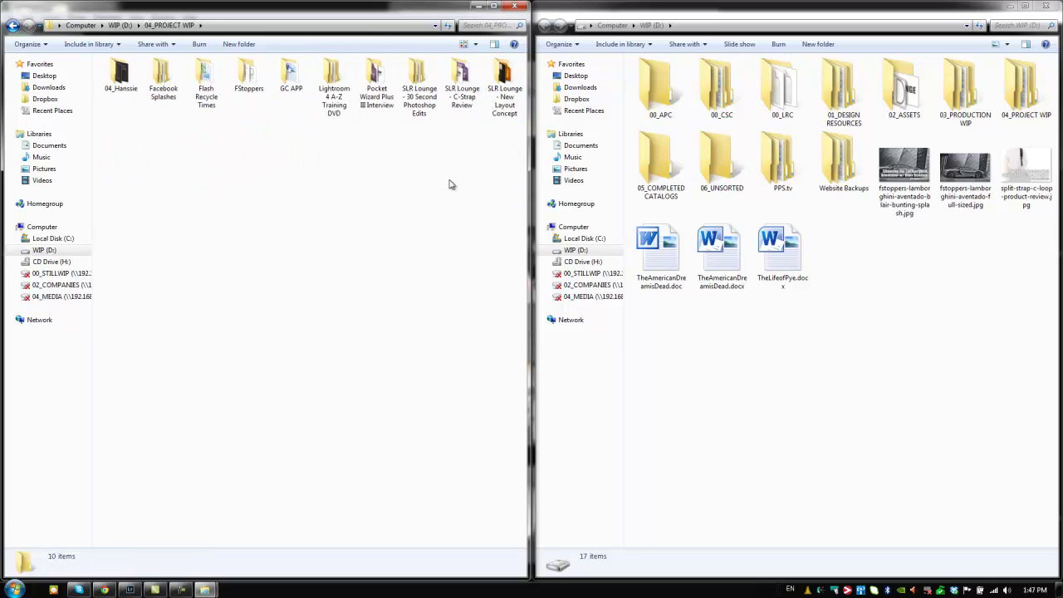
left_click(582, 75)
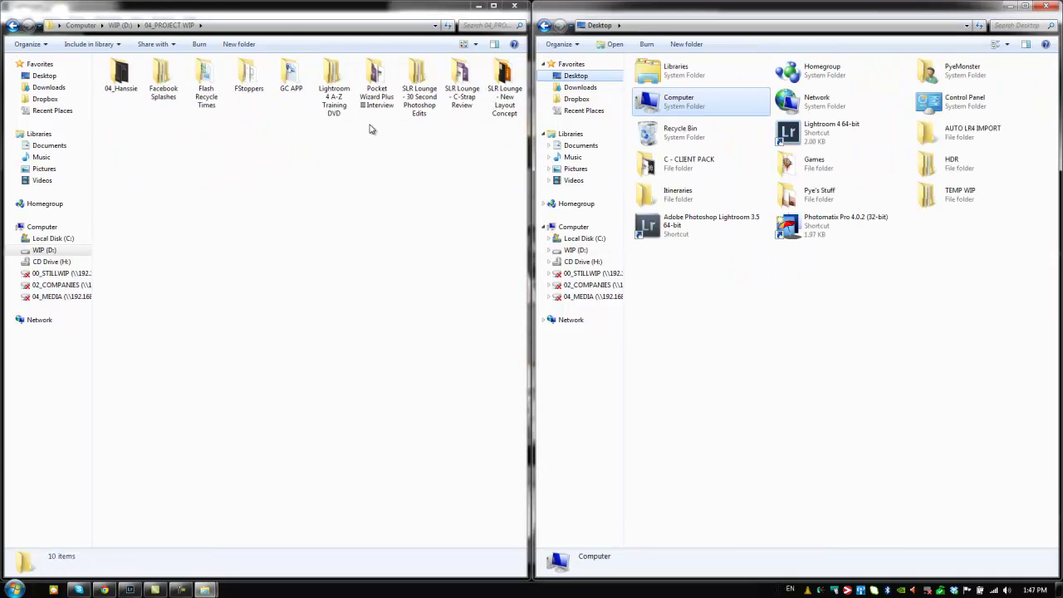
double_click(333, 91)
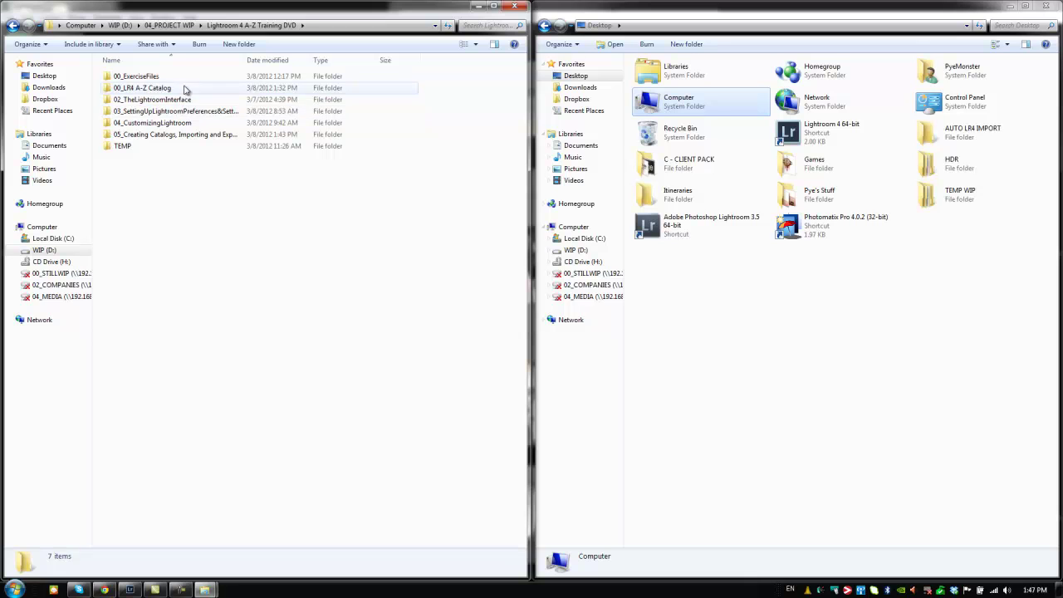
double_click(131, 89)
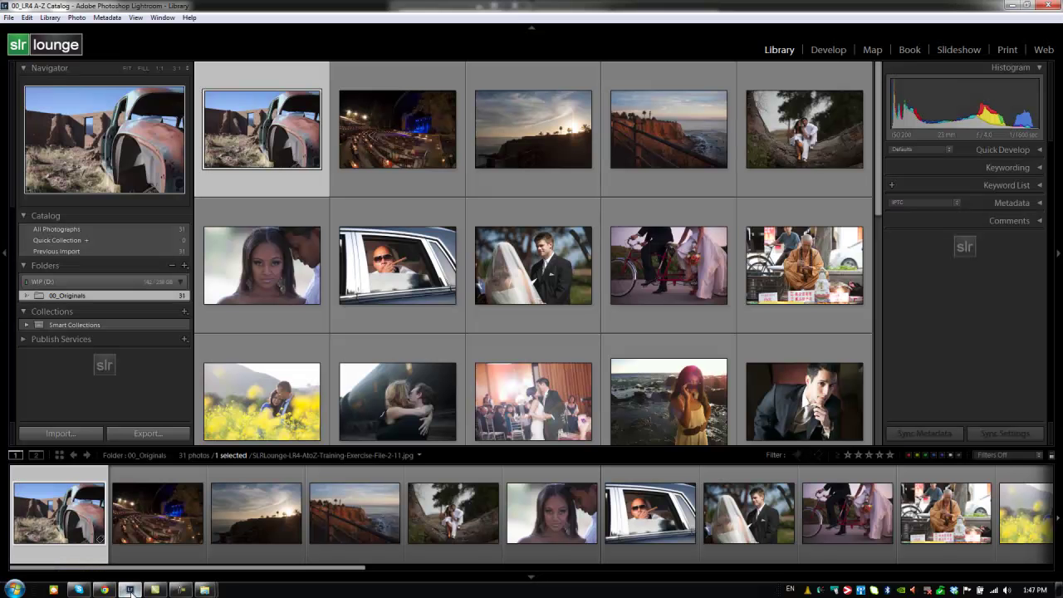
Quit Lightroom to release the catalog and go back up to the training DVD folder
left_click(129, 589)
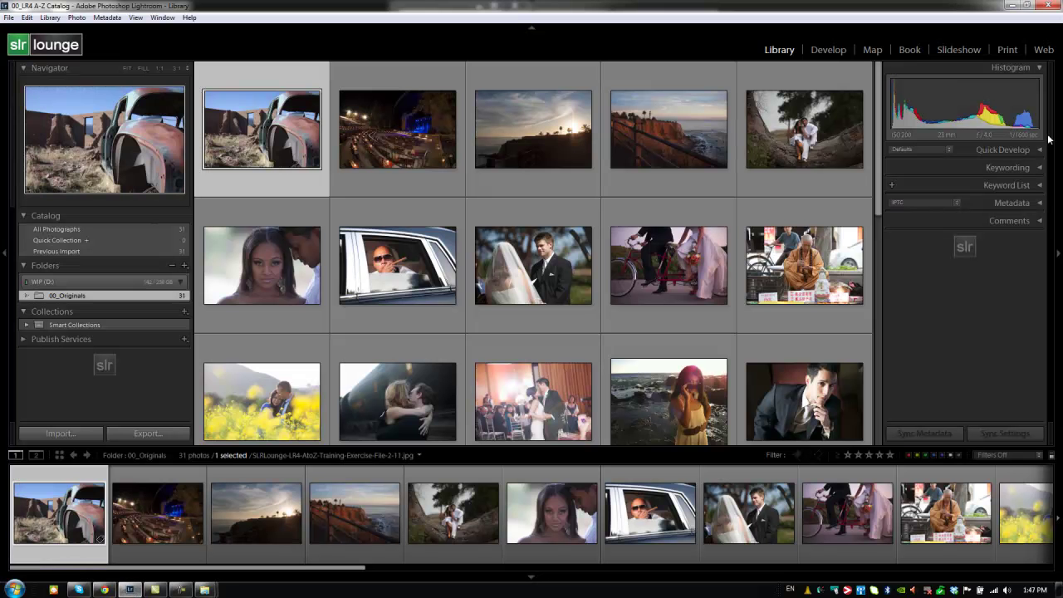
left_click(1051, 10)
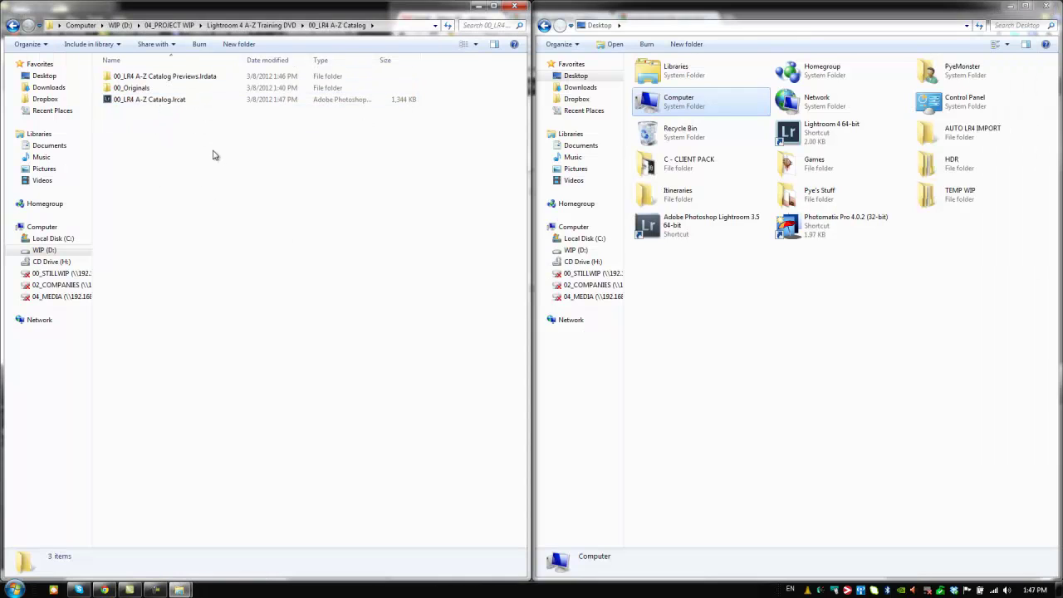
key("BackSpace")
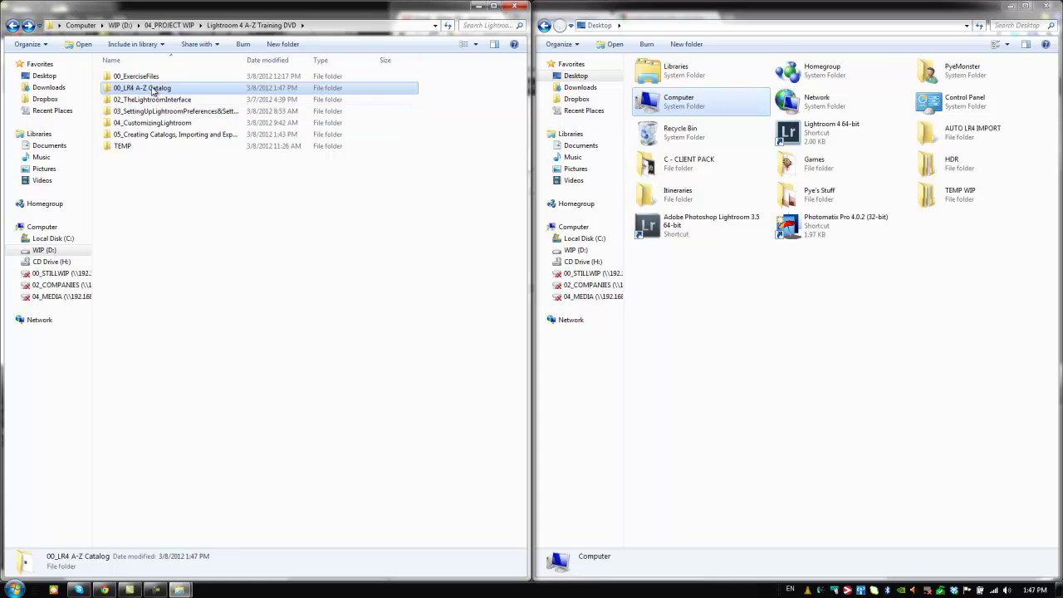
mouse_move(153, 91)
double_click(143, 88)
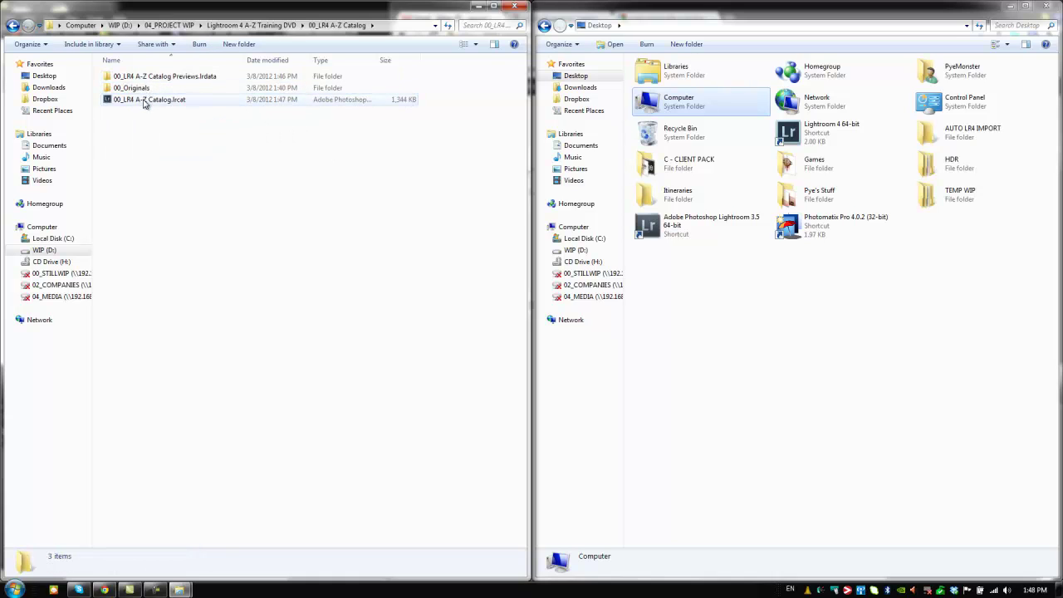
key("BackSpace")
mouse_move(137, 95)
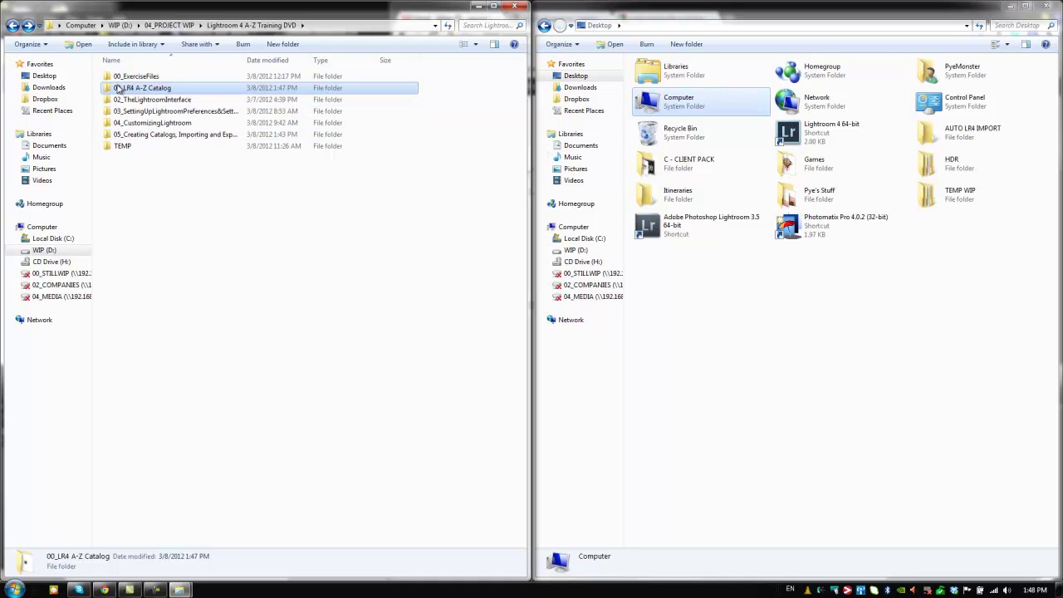
Copy the catalog folder to the Desktop, then permanently delete that 184-item copy
left_click_drag(118, 89, 866, 304)
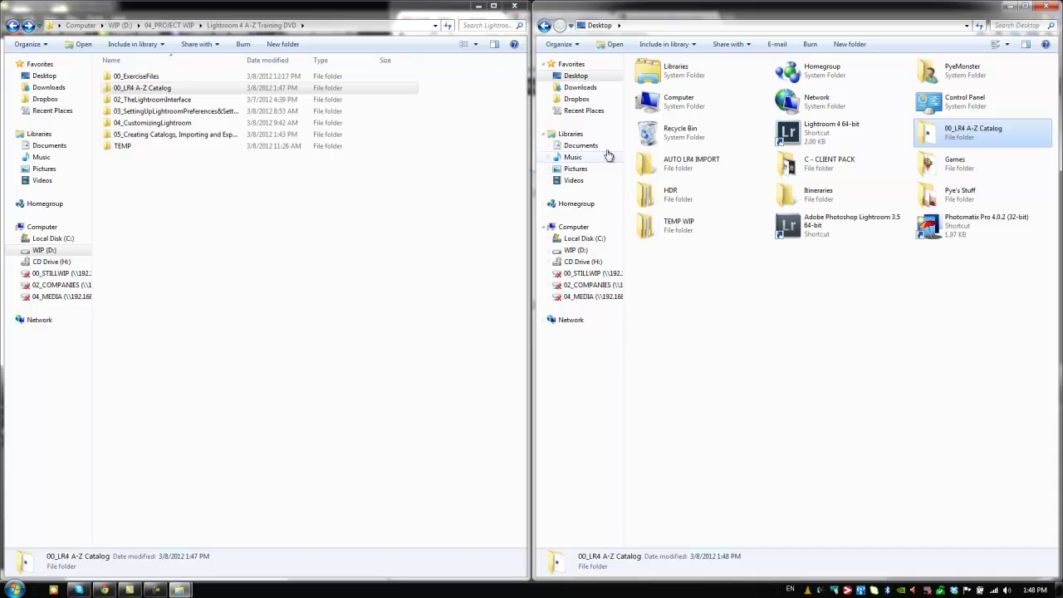
left_click(950, 264)
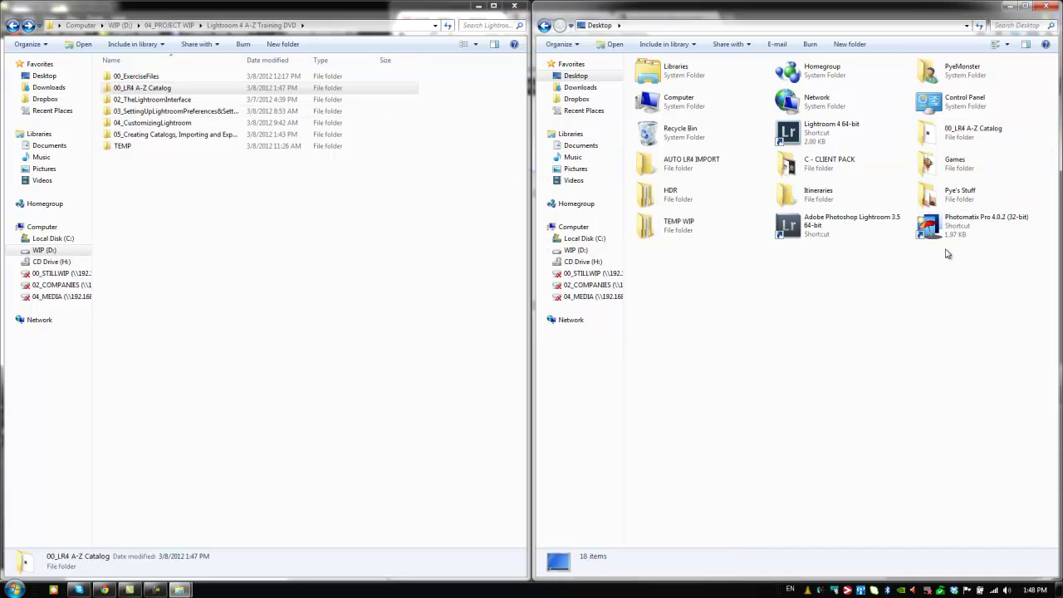
key("shift+Delete")
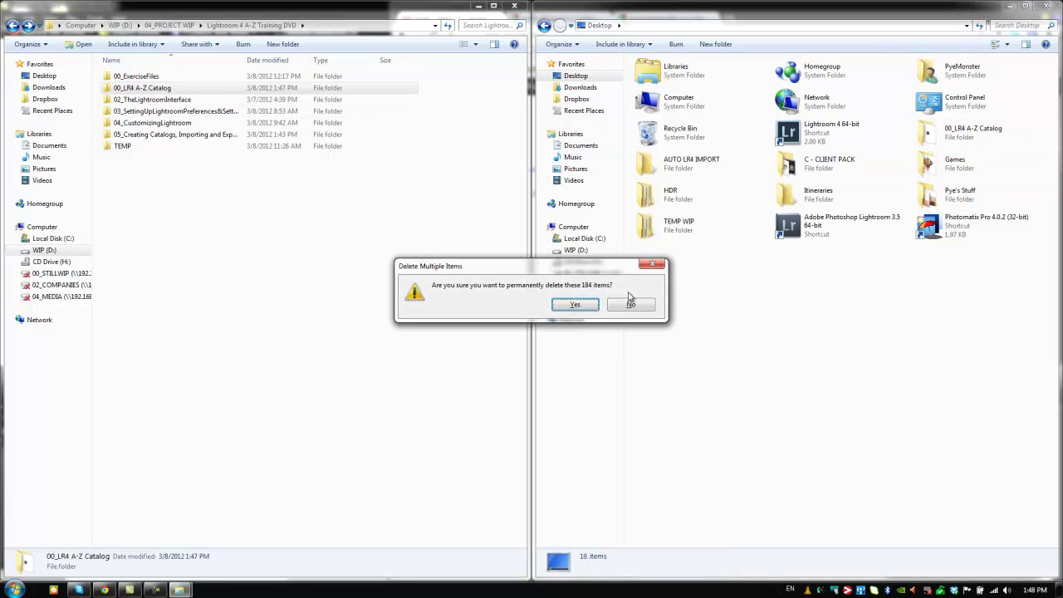
left_click(575, 305)
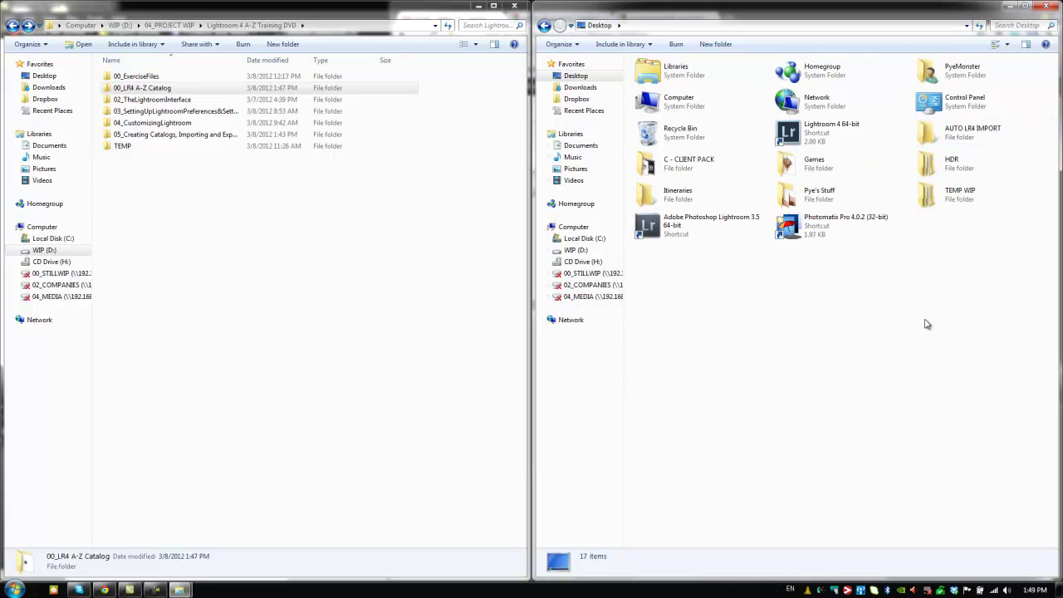
Move 00_LR4 A-Z Catalog onto the Desktop with Move here and close the Desktop window
left_click(173, 199)
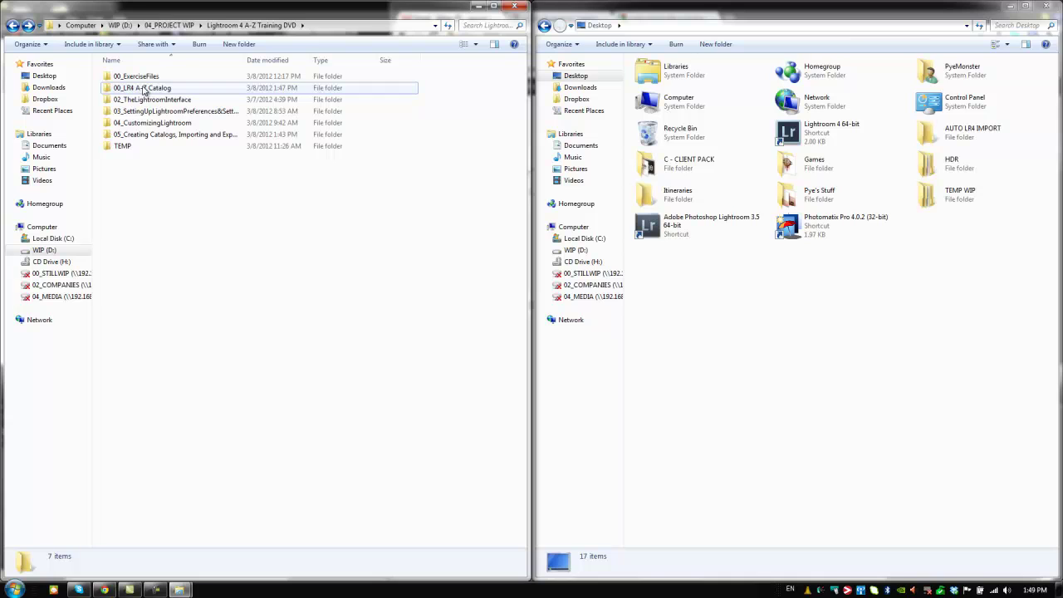
left_click_drag(144, 90, 747, 304)
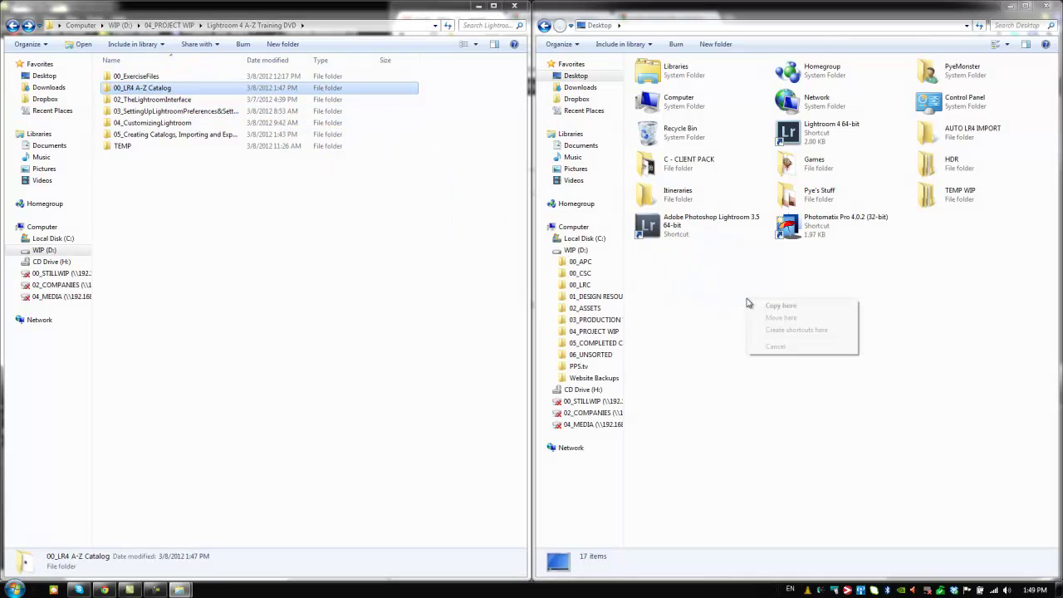
left_click(771, 319)
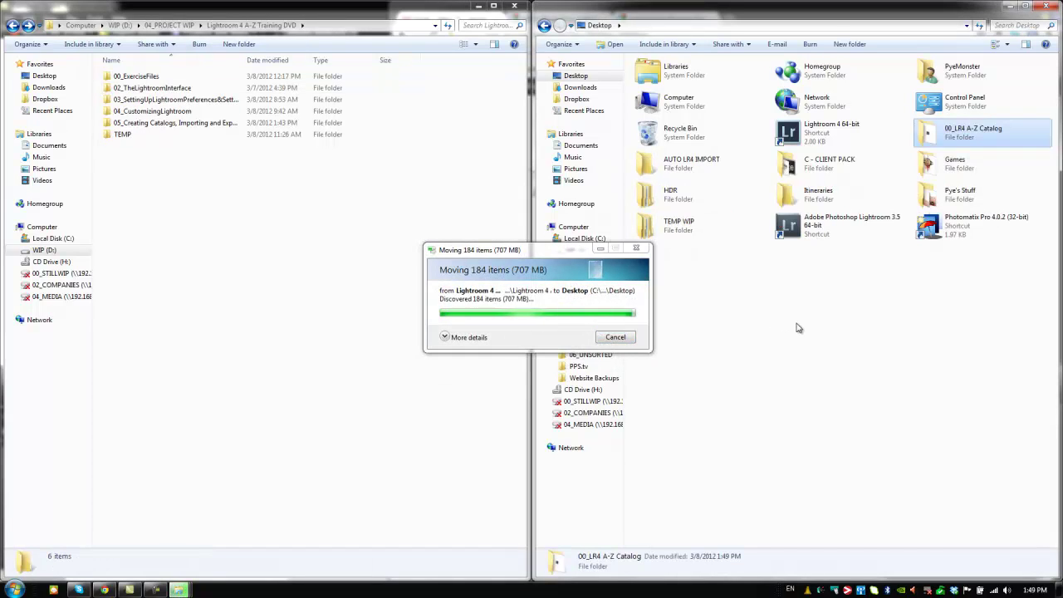
left_click(890, 329)
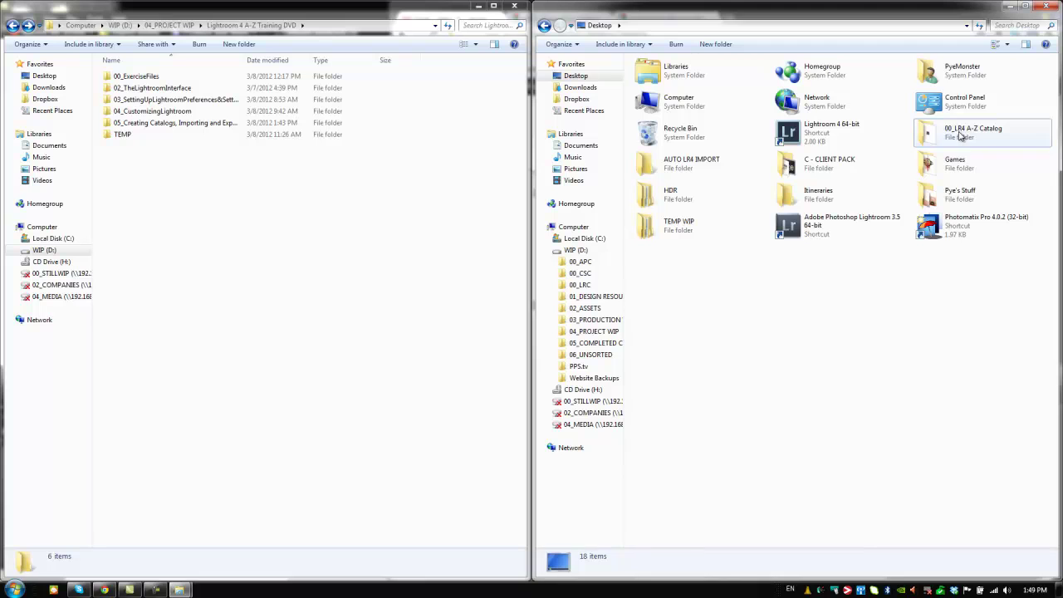
left_click(1043, 6)
Close the remaining windows, open the desktop 00_LR4 A-Z Catalog folder and pick its .lrcat file
key("alt+F4")
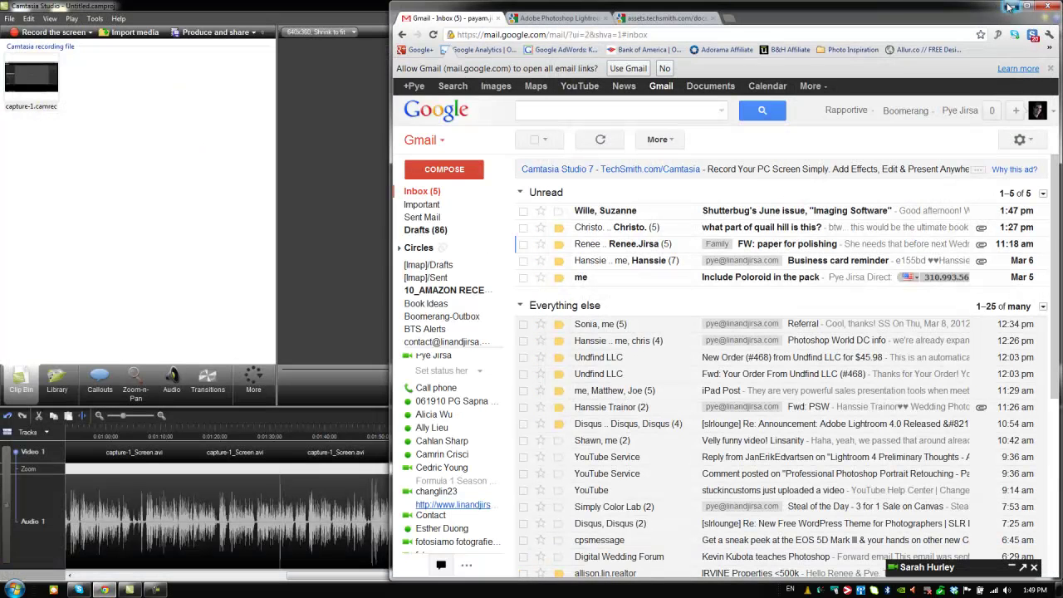
left_click(1010, 6)
left_click(1009, 6)
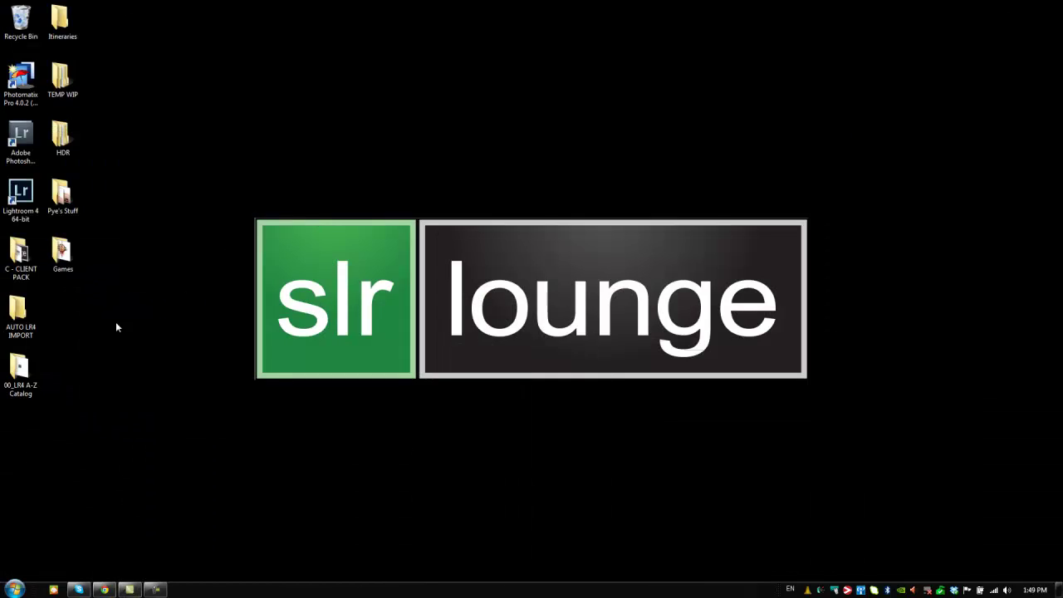
left_click_drag(19, 370, 526, 138)
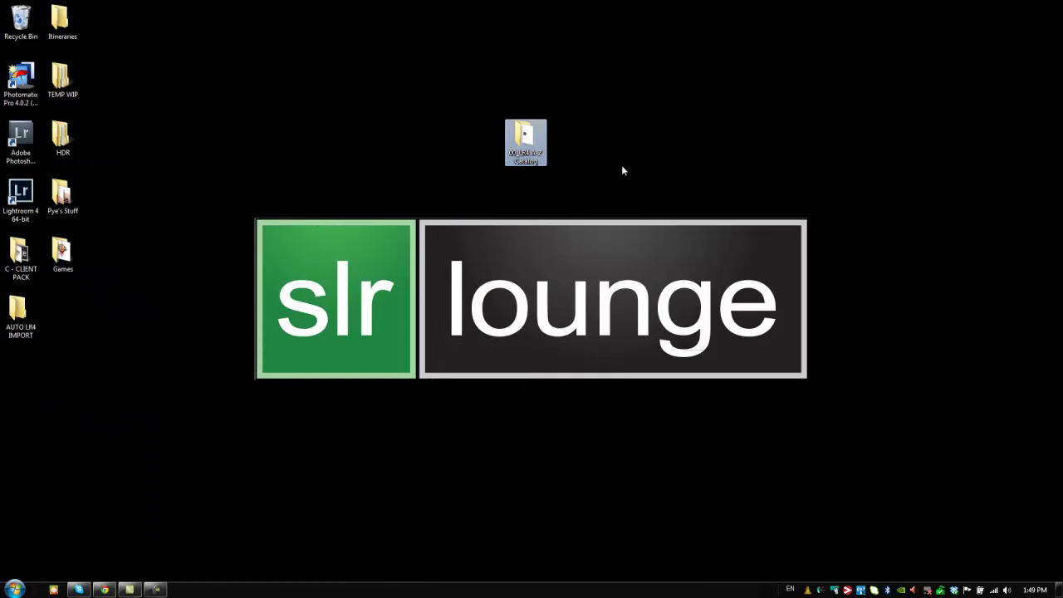
double_click(526, 141)
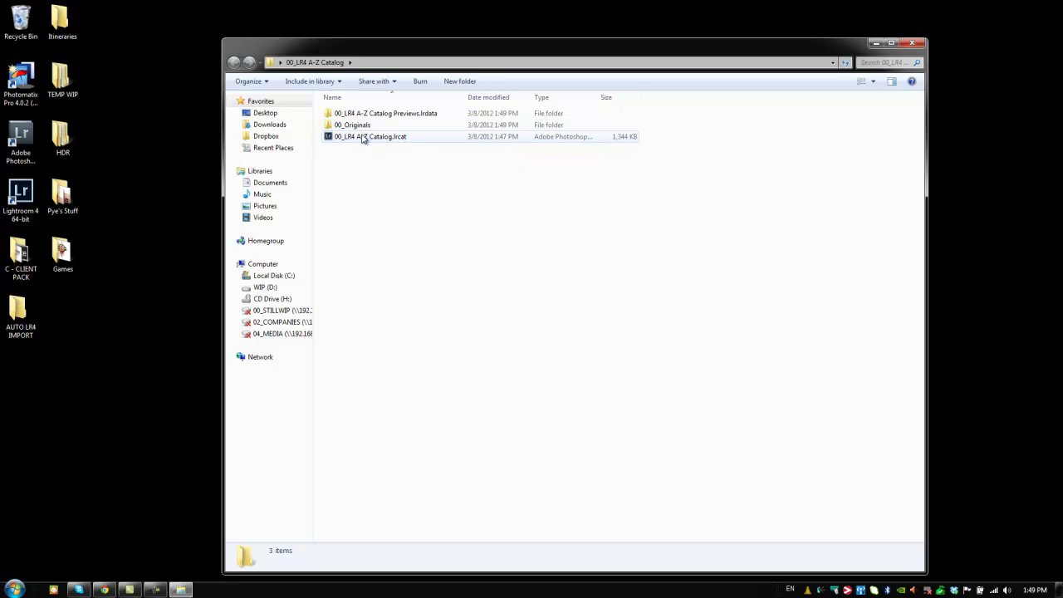
left_click(362, 138)
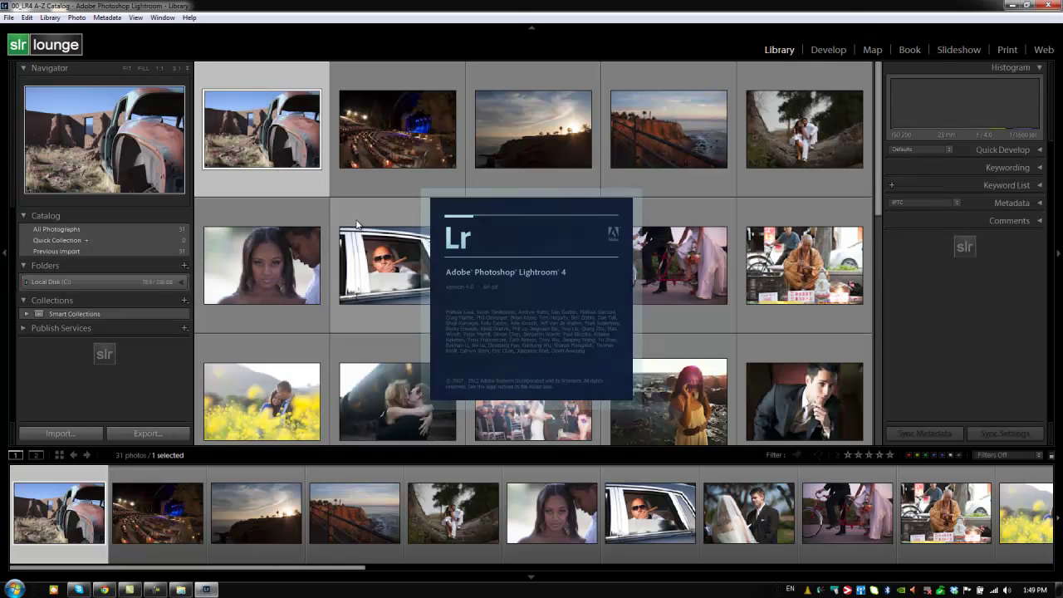
Expand Local Disk (C:) in the Folders panel to show 00_Originals, then minimize Lightroom
left_click(163, 283)
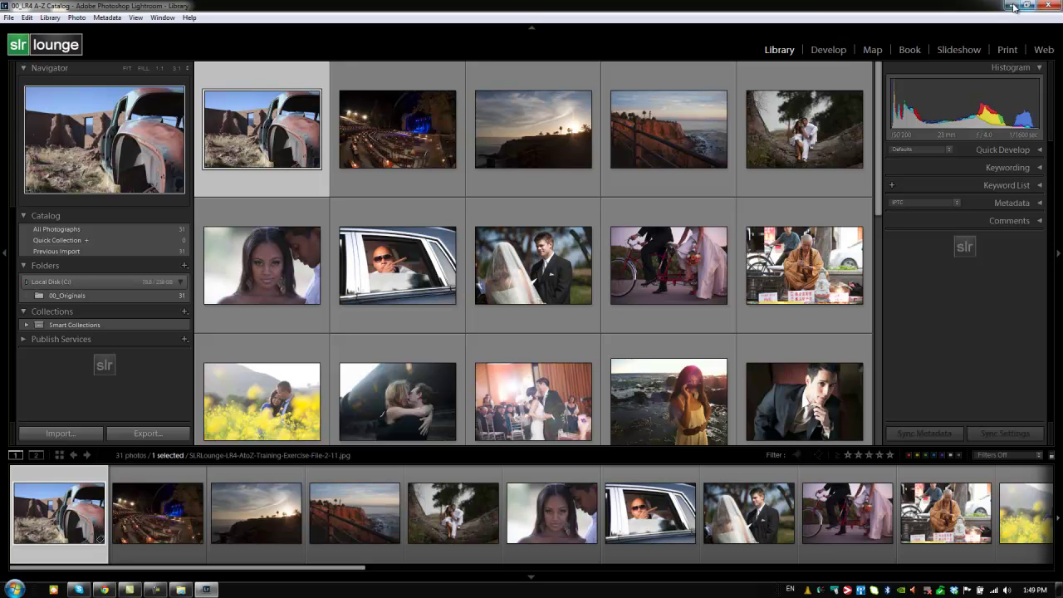
left_click(1008, 5)
Drag 00_Originals out of the catalog folder onto the desktop and return to Lightroom
left_click(383, 189)
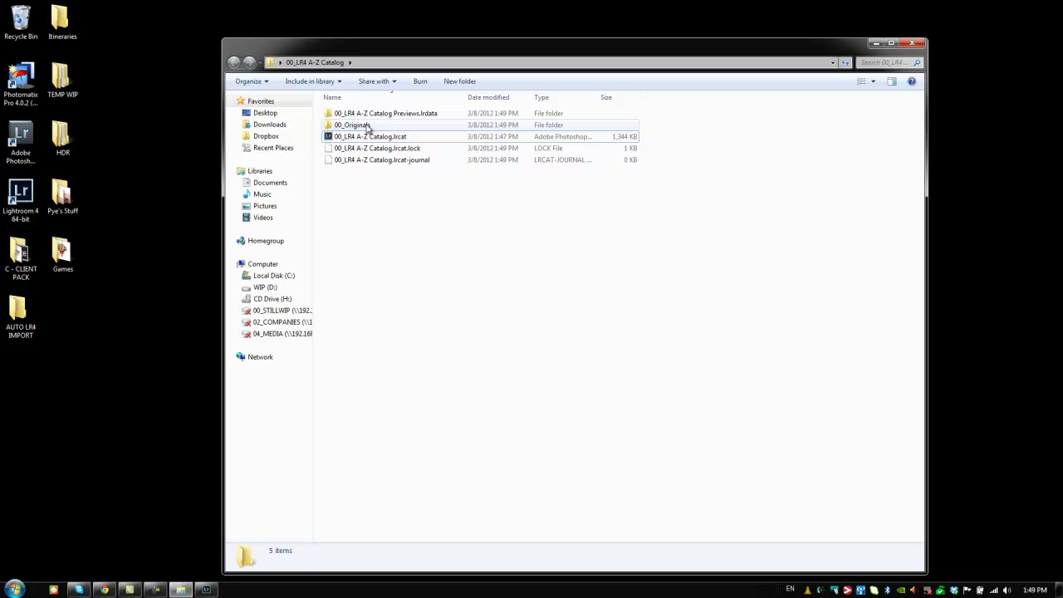
left_click_drag(357, 129, 191, 295)
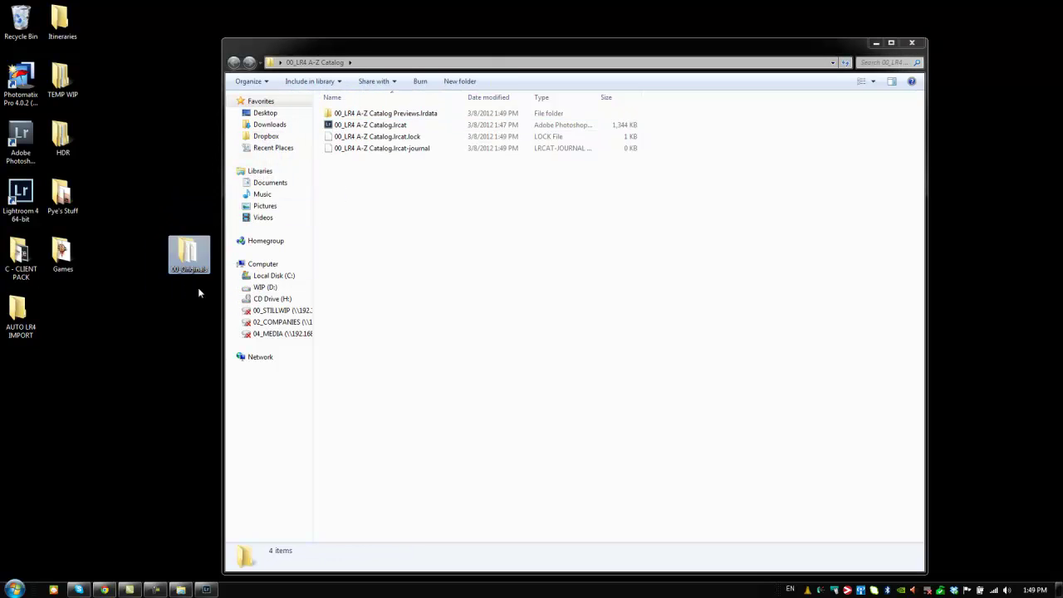
left_click(418, 179)
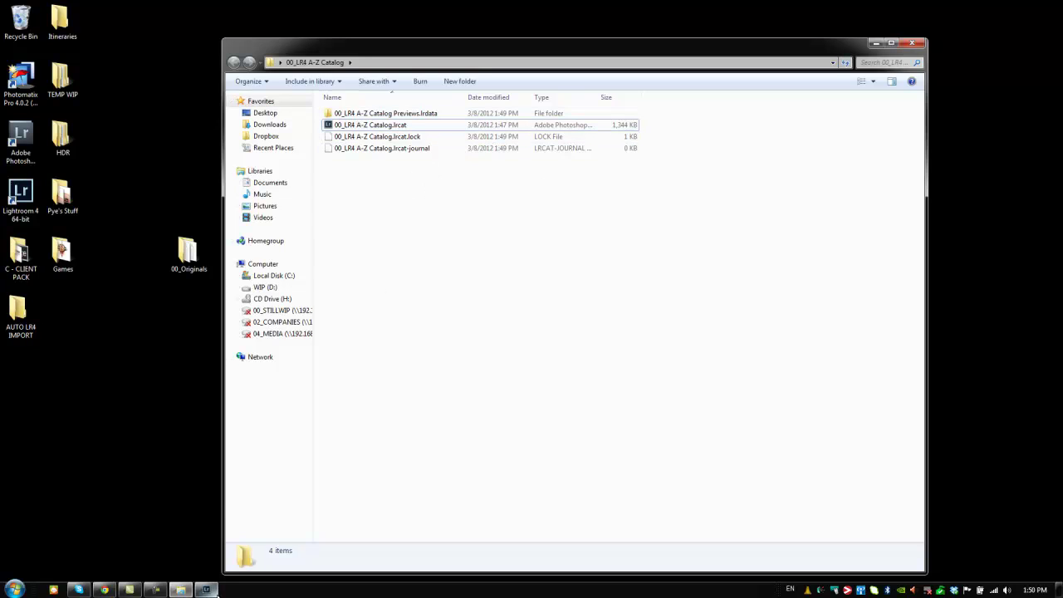
left_click(206, 590)
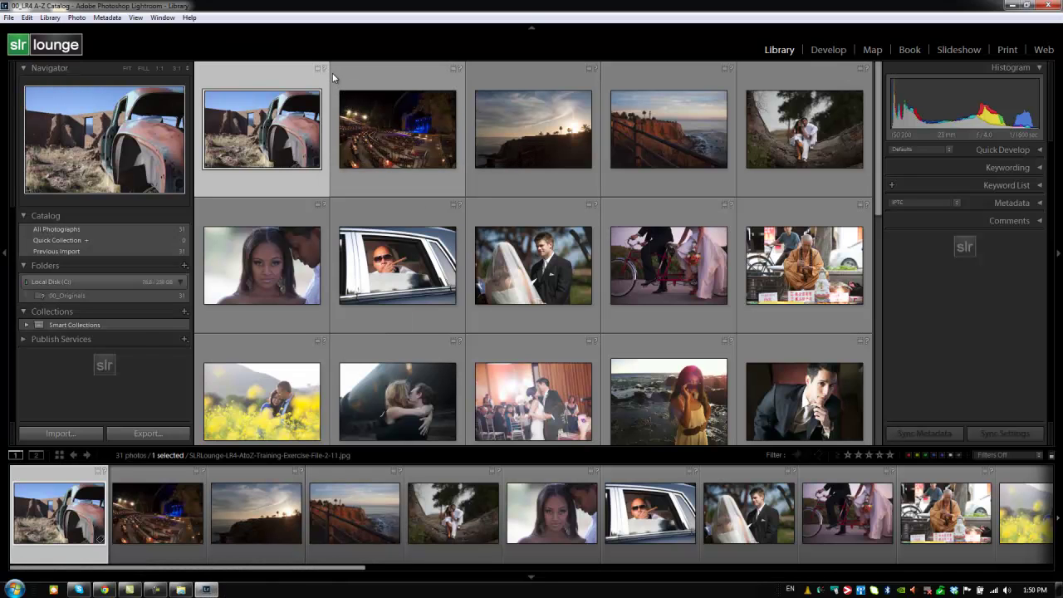
After viewing the car photo, relink 00_Originals to Desktop\00_Originals via Find Missing Folder
mouse_move(323, 71)
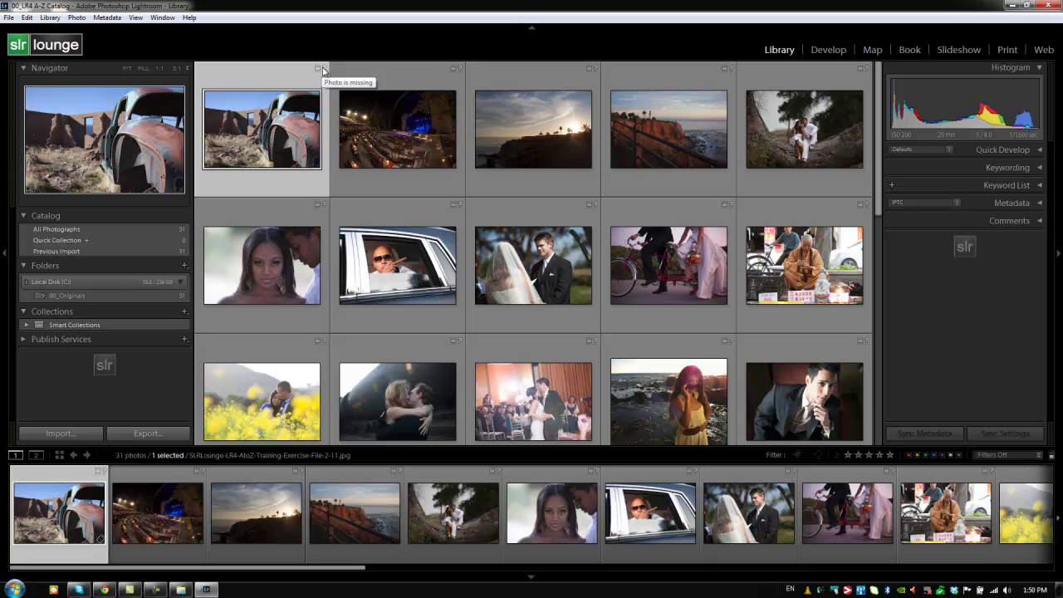
double_click(266, 101)
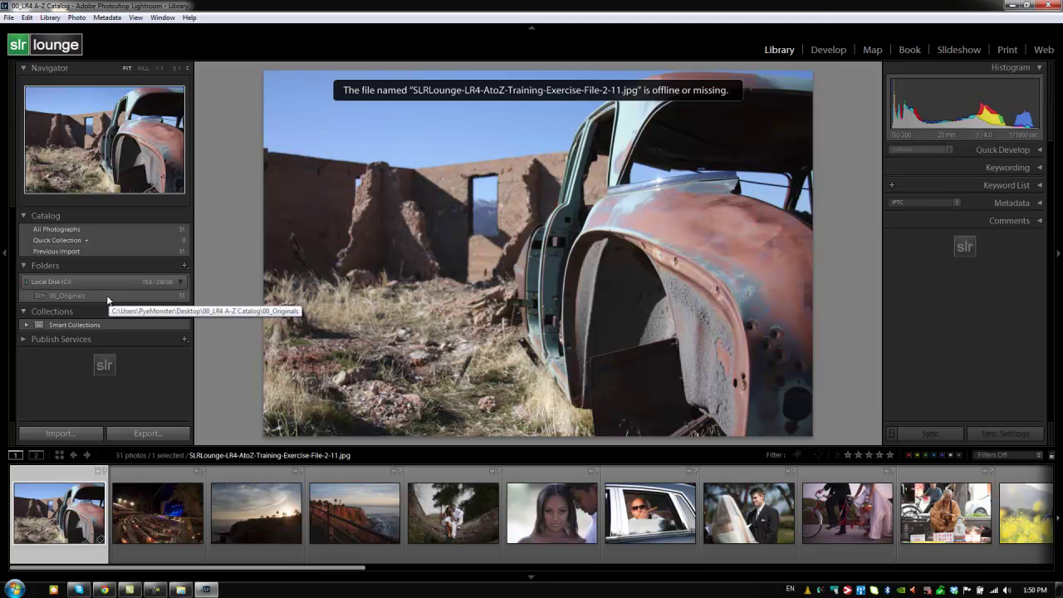
right_click(79, 295)
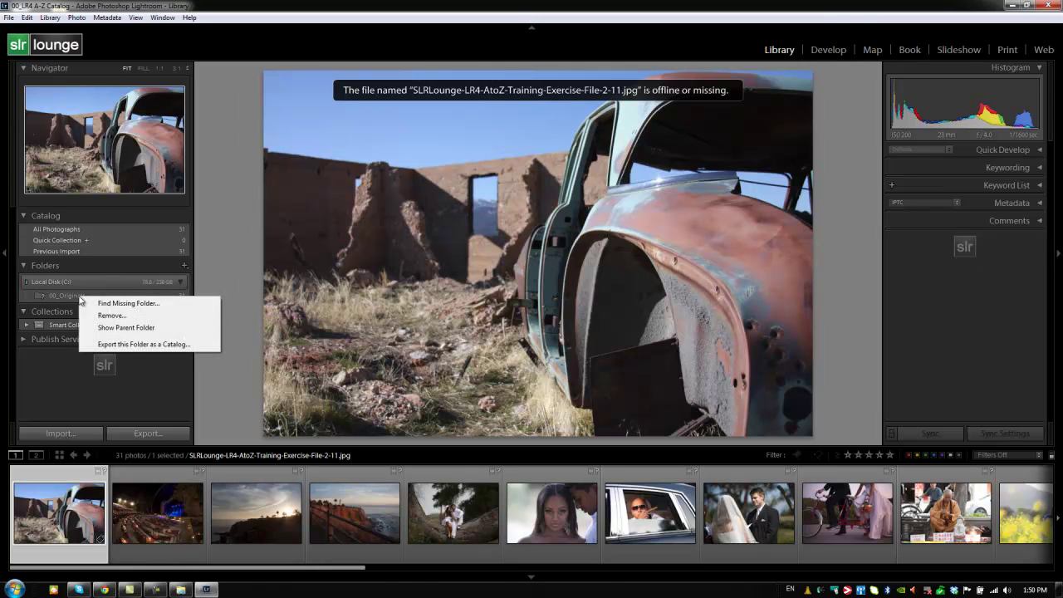
left_click(96, 303)
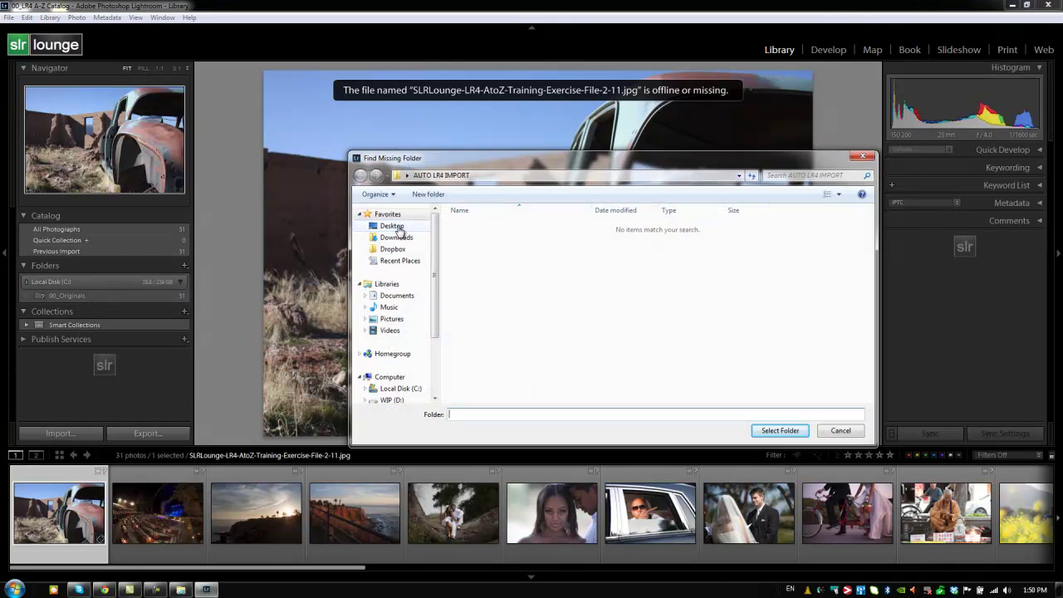
left_click(391, 226)
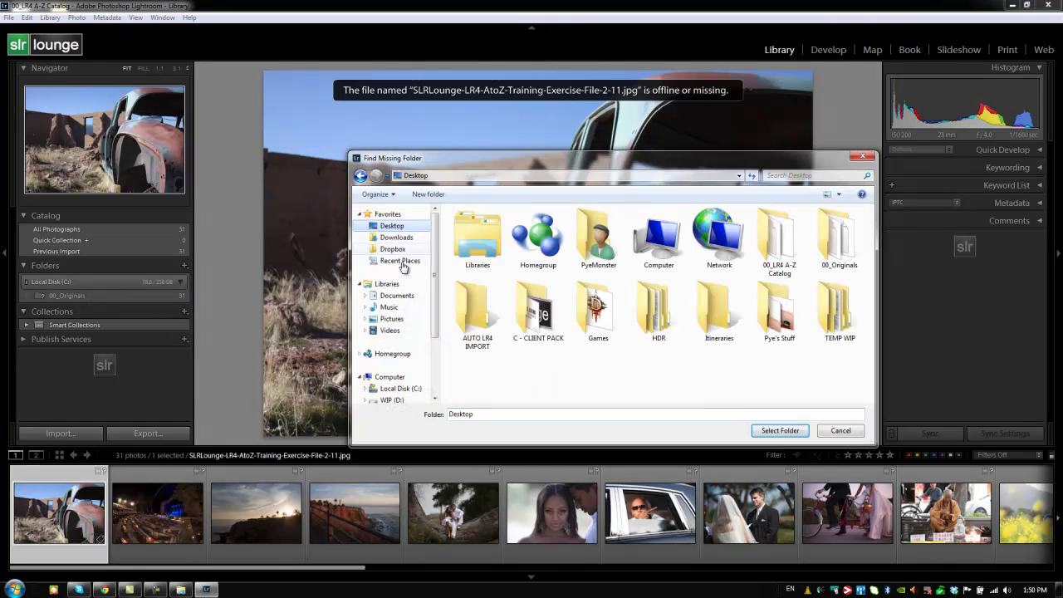
double_click(841, 234)
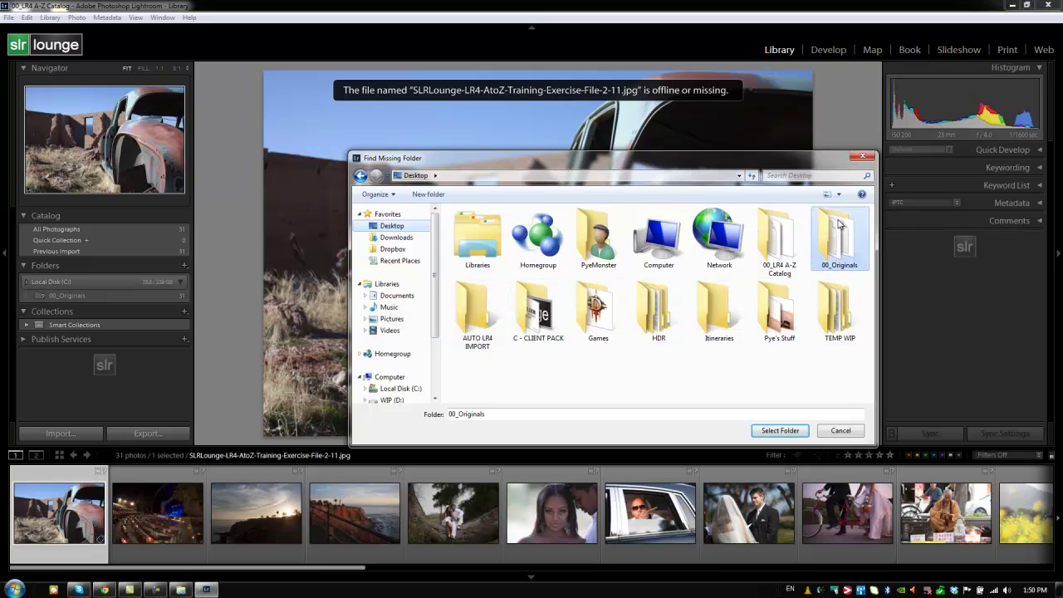
left_click(809, 433)
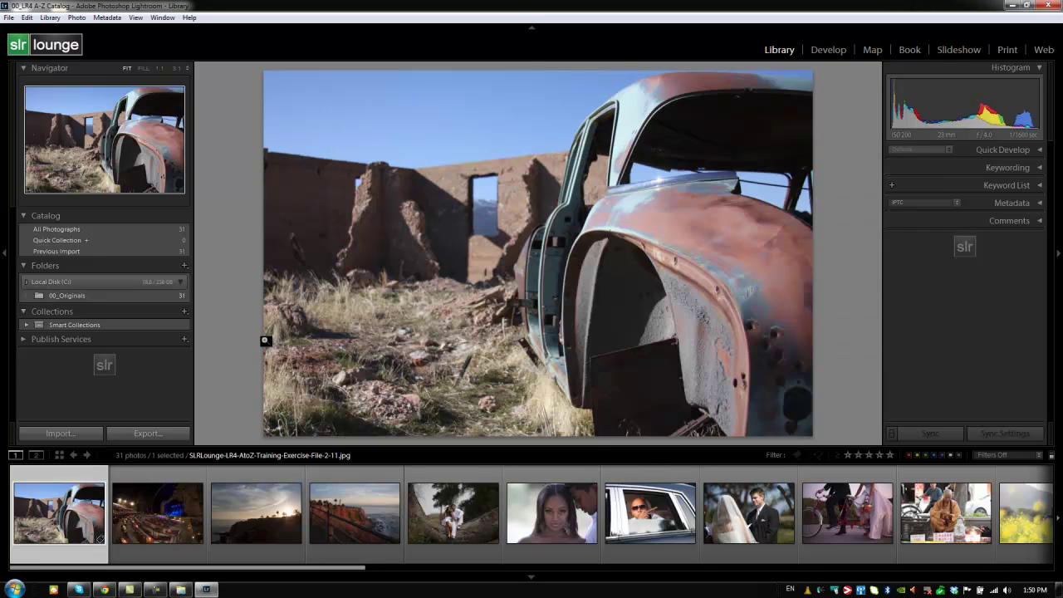
Show the 31 photos of 00_Originals in Grid view
left_click(181, 296)
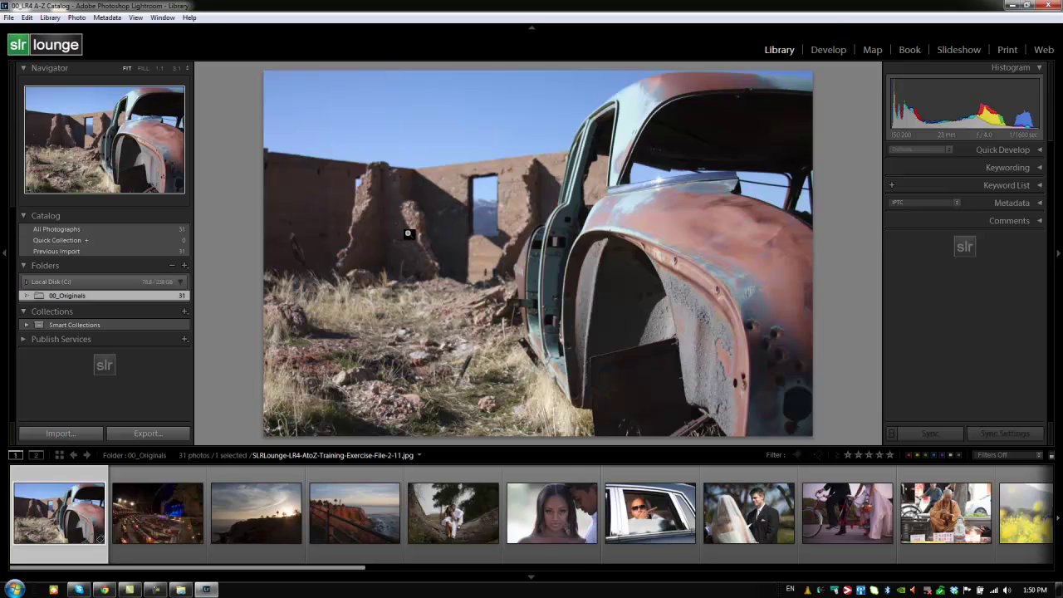
key("g")
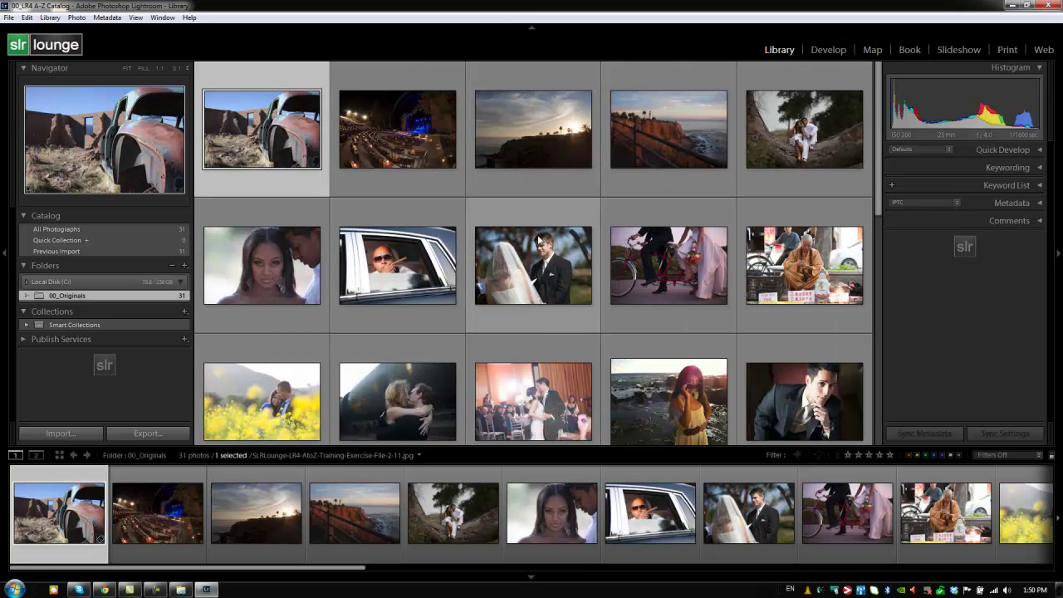
mouse_move(417, 286)
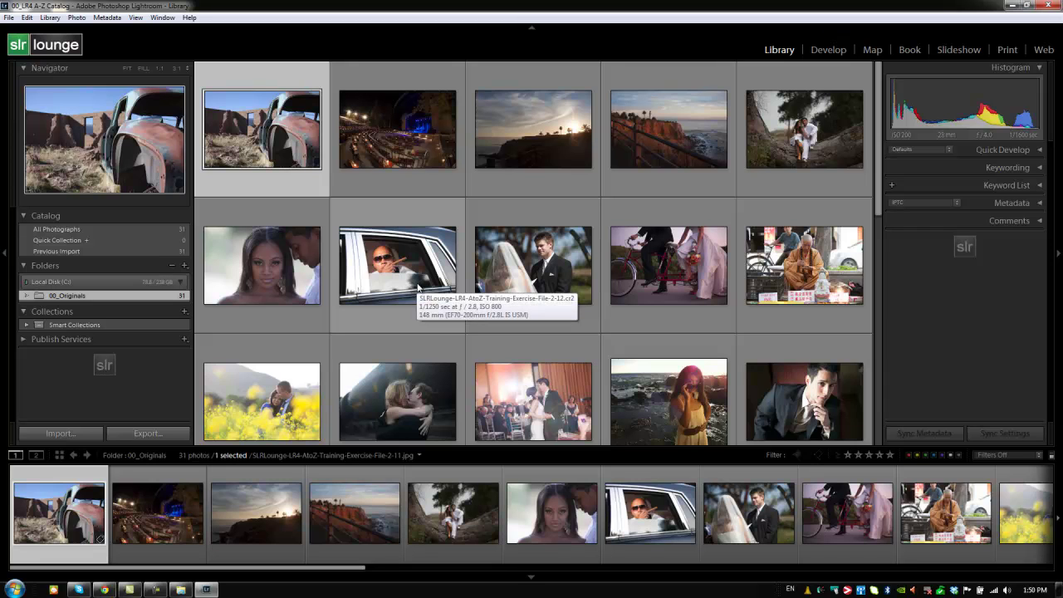
Minimize Lightroom, close Explorer and arrange 00_Originals beside the catalog folder on the desktop
left_click(1011, 5)
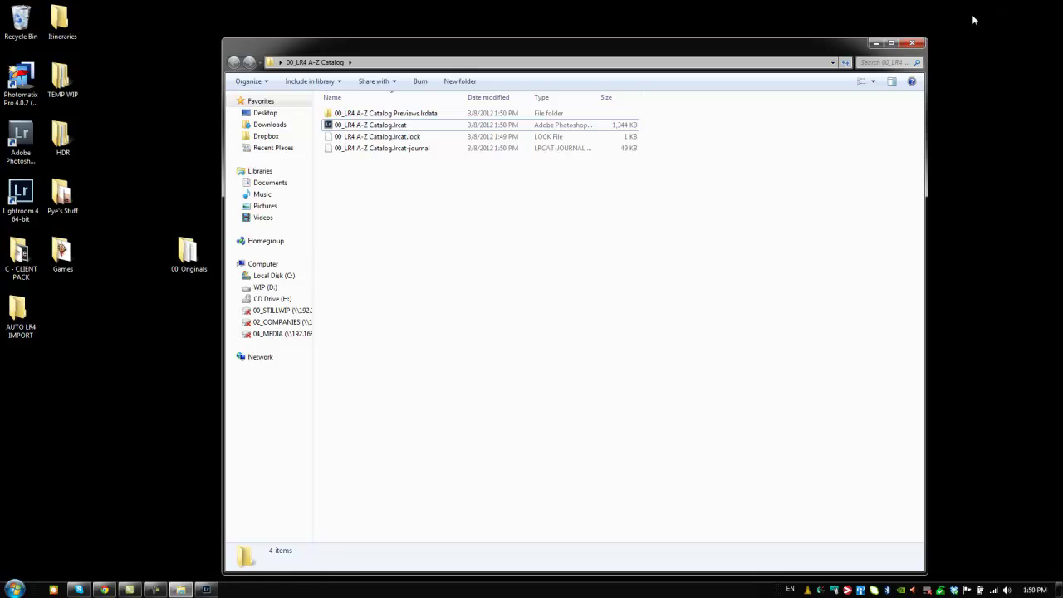
left_click(914, 43)
left_click_drag(188, 249, 581, 190)
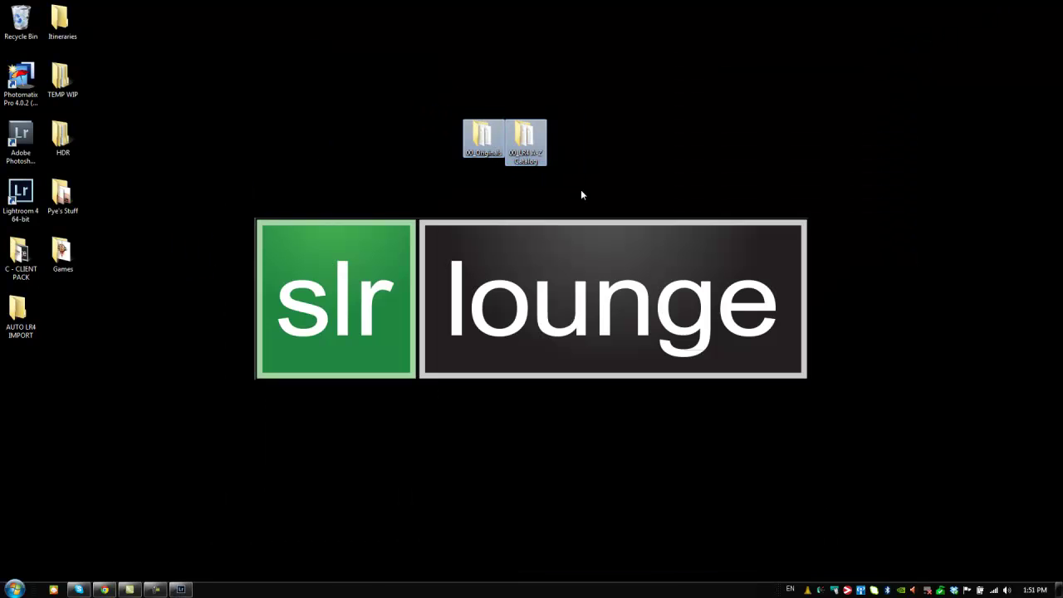
left_click(542, 233)
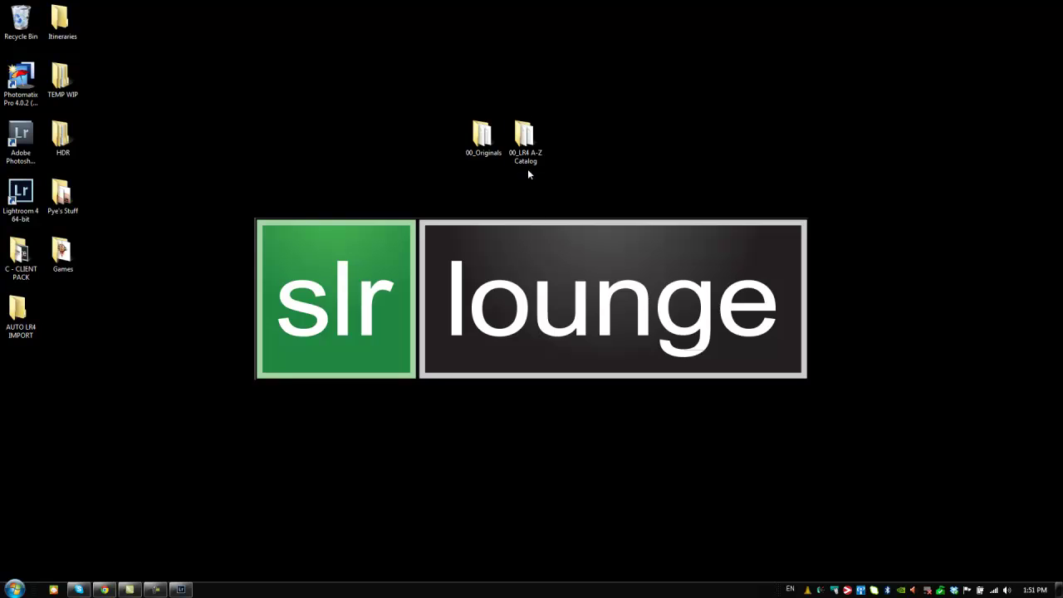
left_click(526, 147)
left_click_drag(526, 147, 737, 147)
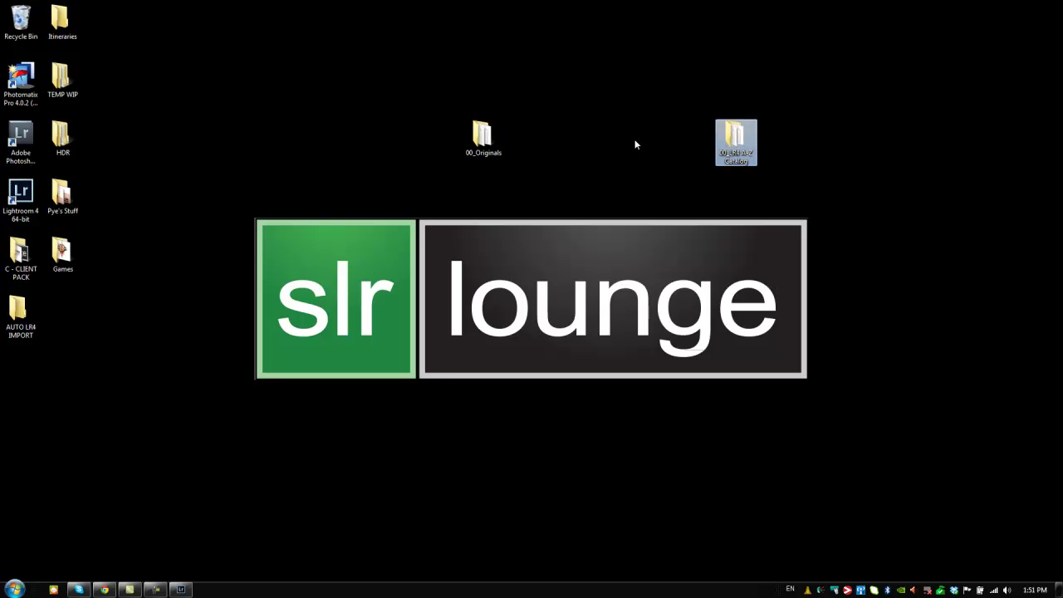
left_click_drag(488, 153, 570, 159)
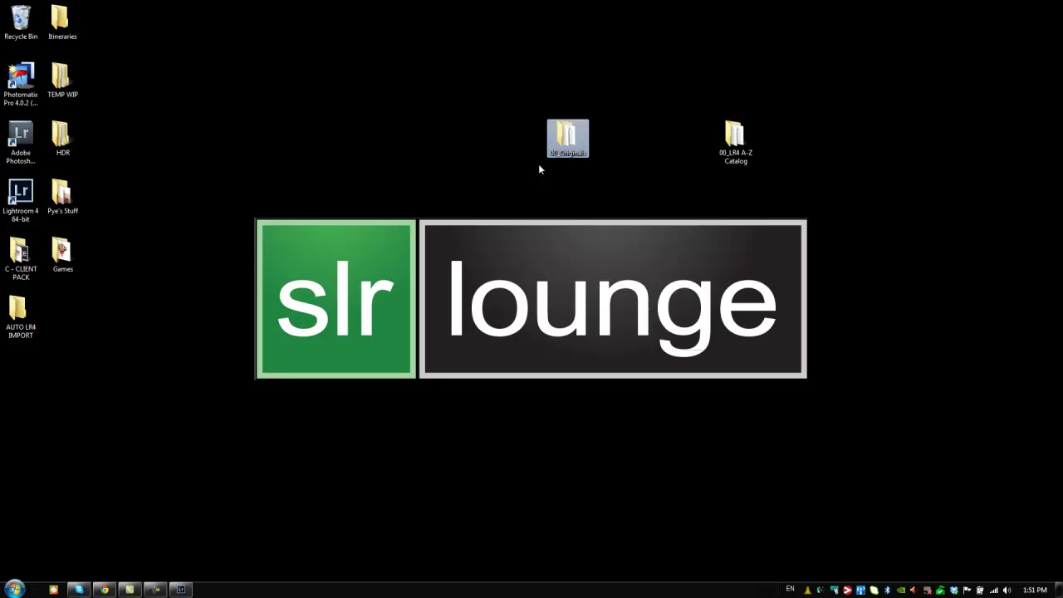
Drag 00_Originals into the 00_LR4 A-Z Catalog folder
left_click(725, 183)
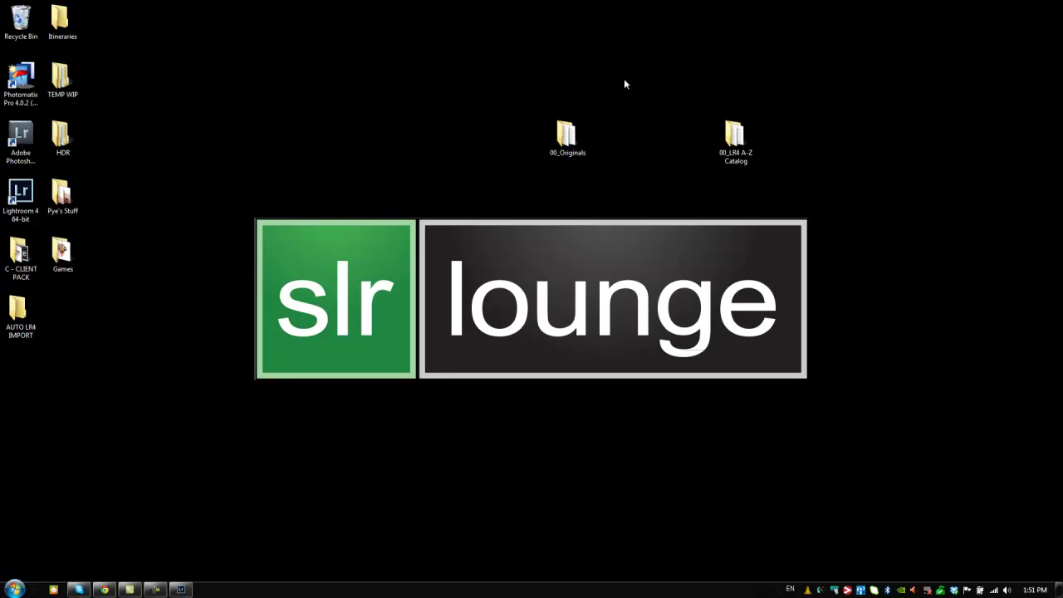
left_click_drag(529, 58, 616, 151)
left_click(734, 138)
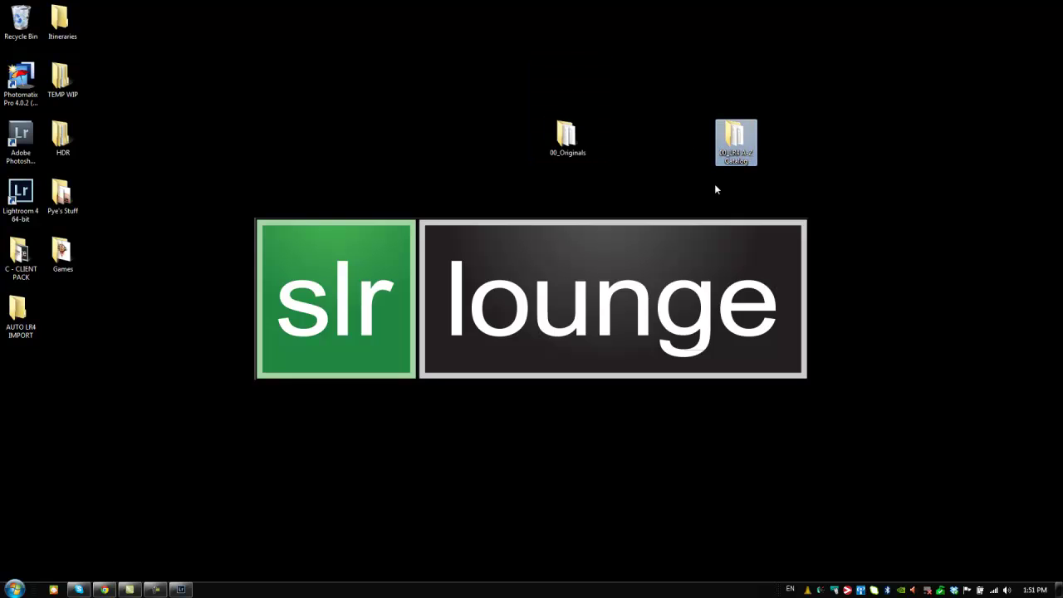
left_click(578, 137)
left_click(626, 147)
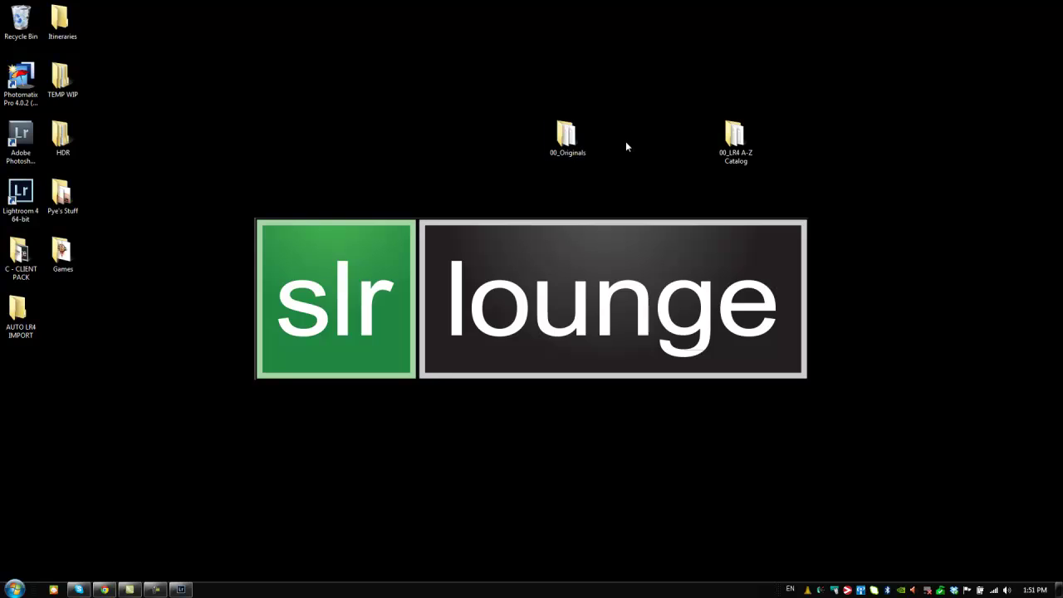
left_click_drag(567, 137, 737, 146)
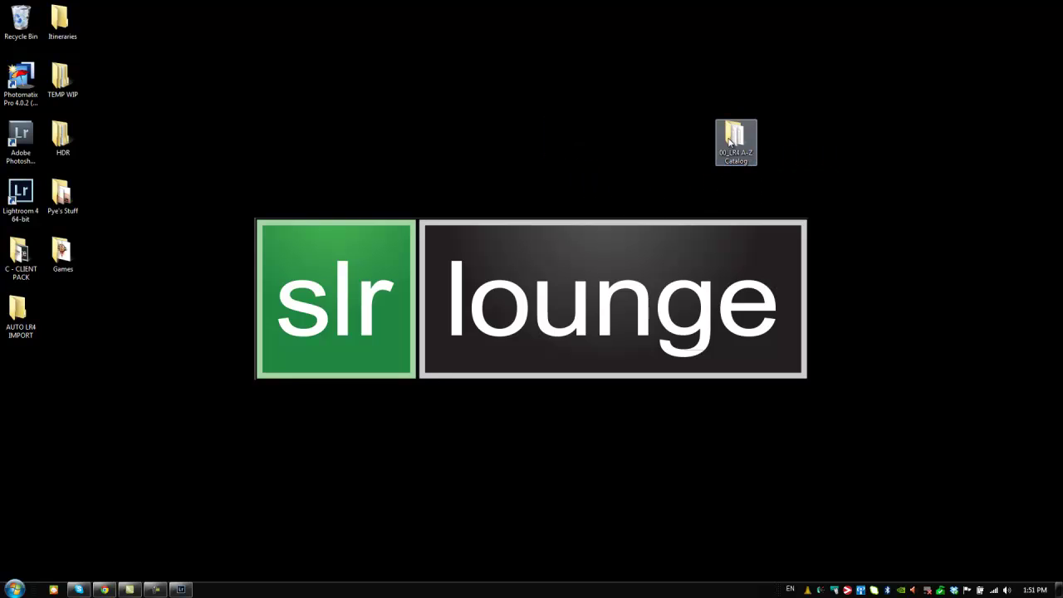
Relink 00_Originals to Desktop\00_LR4 A-Z Catalog\00_Originals using Find Missing Folder
left_click(180, 589)
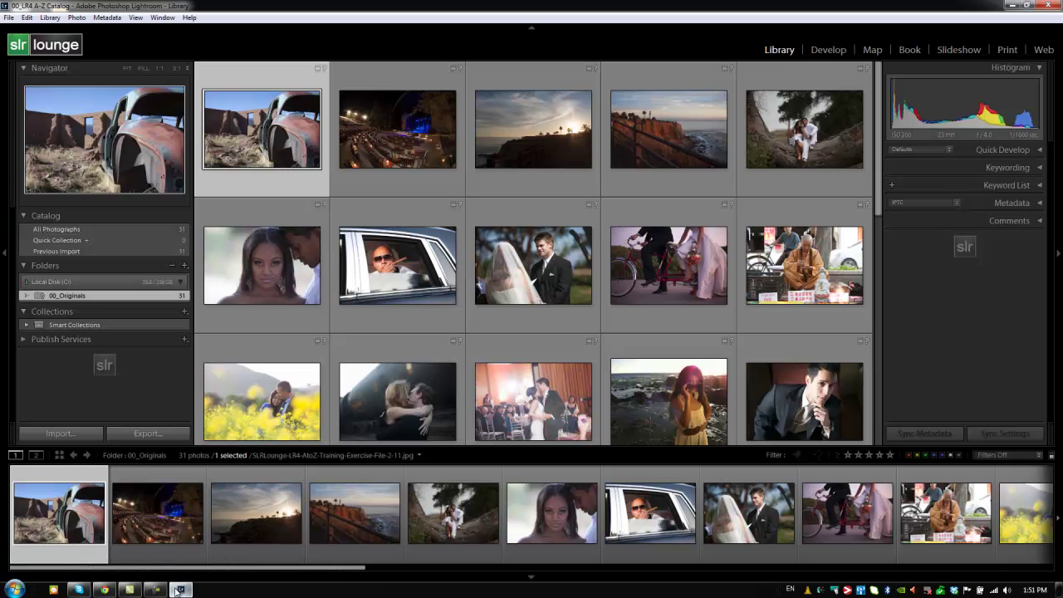
right_click(81, 295)
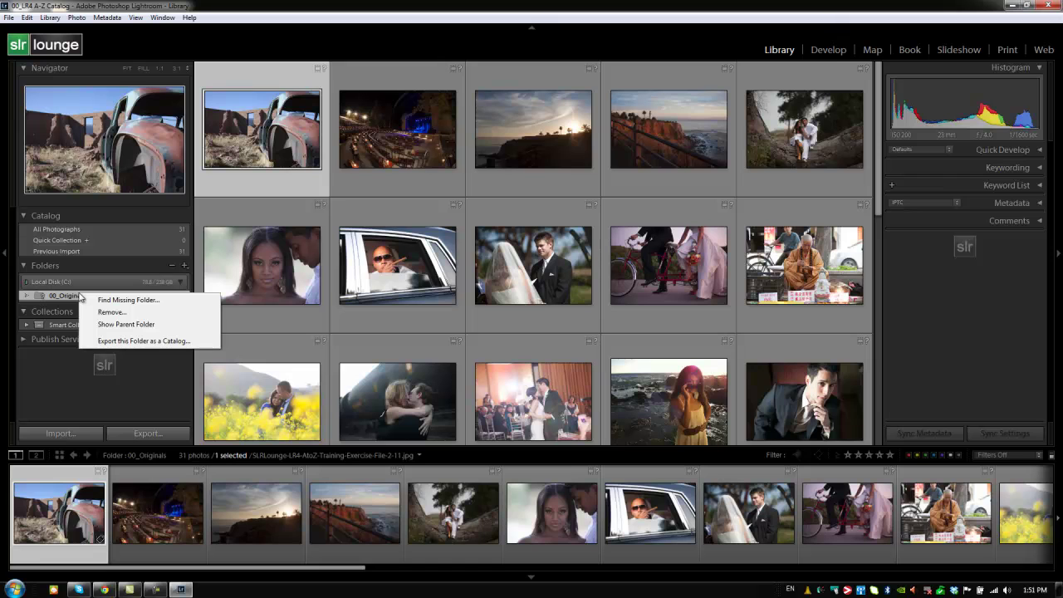
left_click(100, 300)
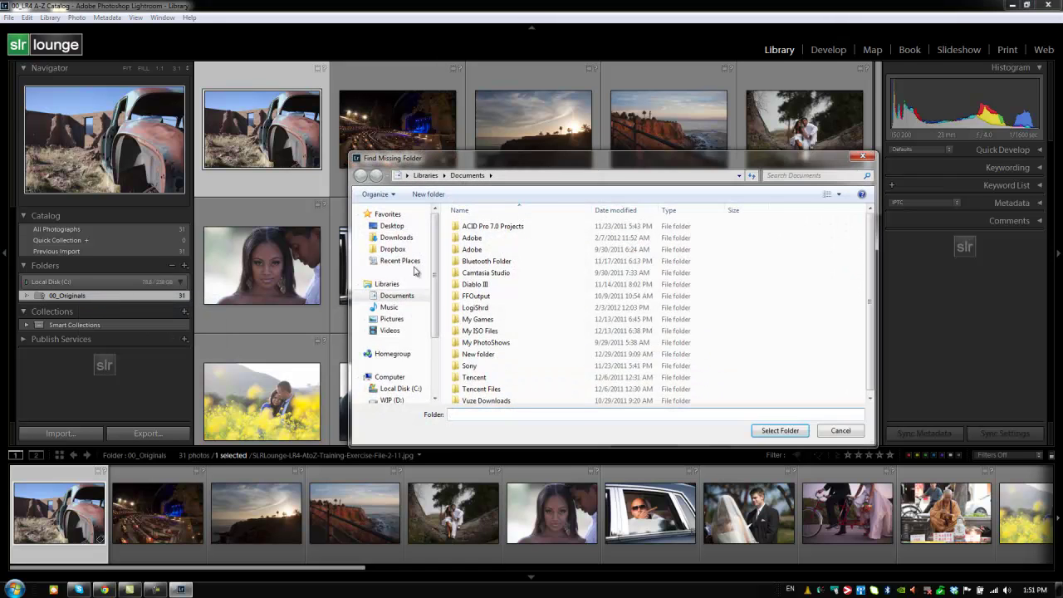
left_click(394, 227)
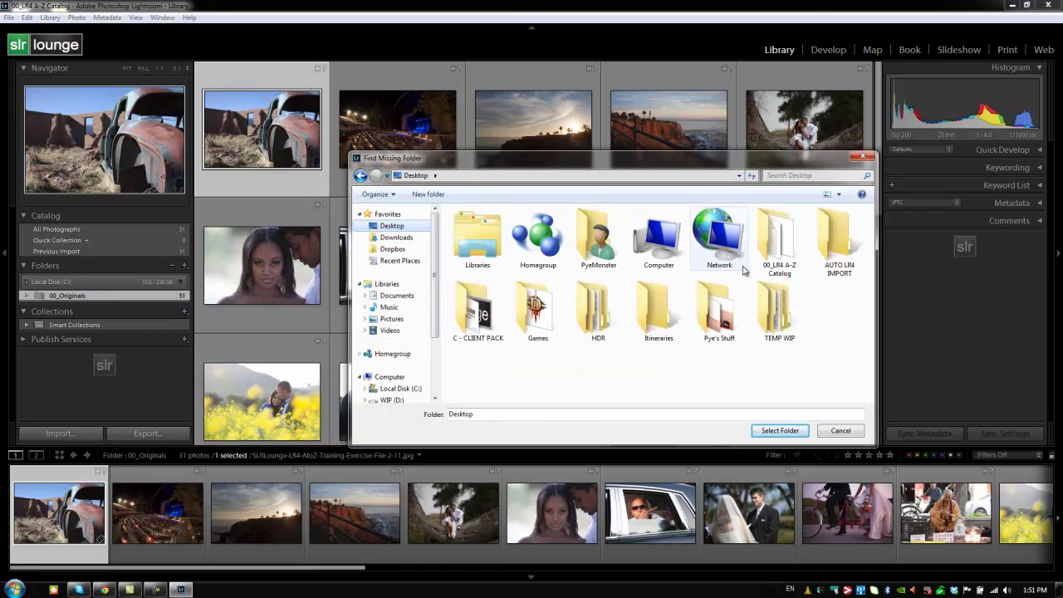
double_click(788, 242)
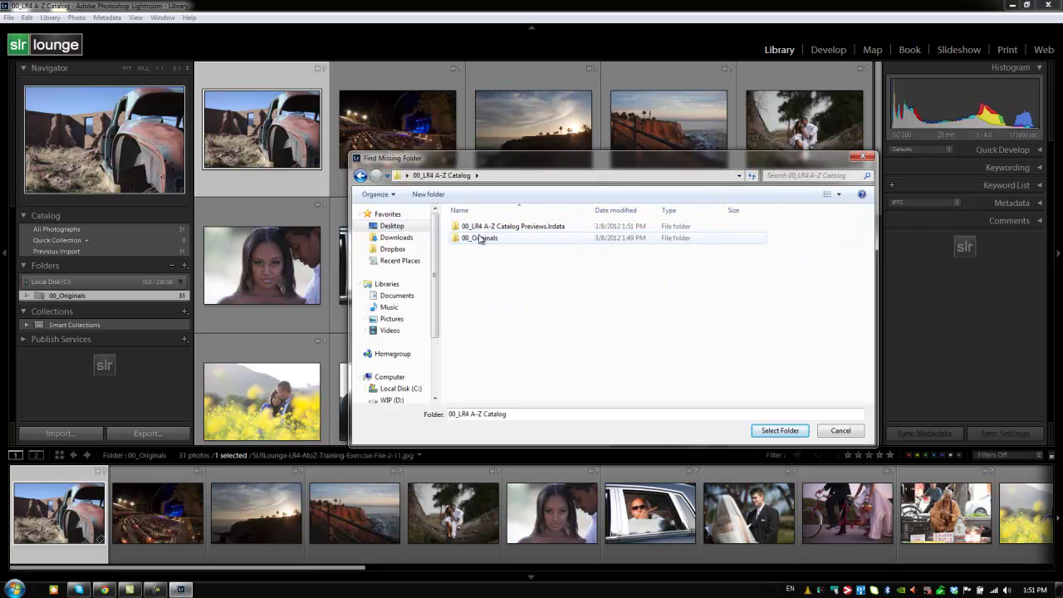
left_click(479, 239)
left_click(779, 430)
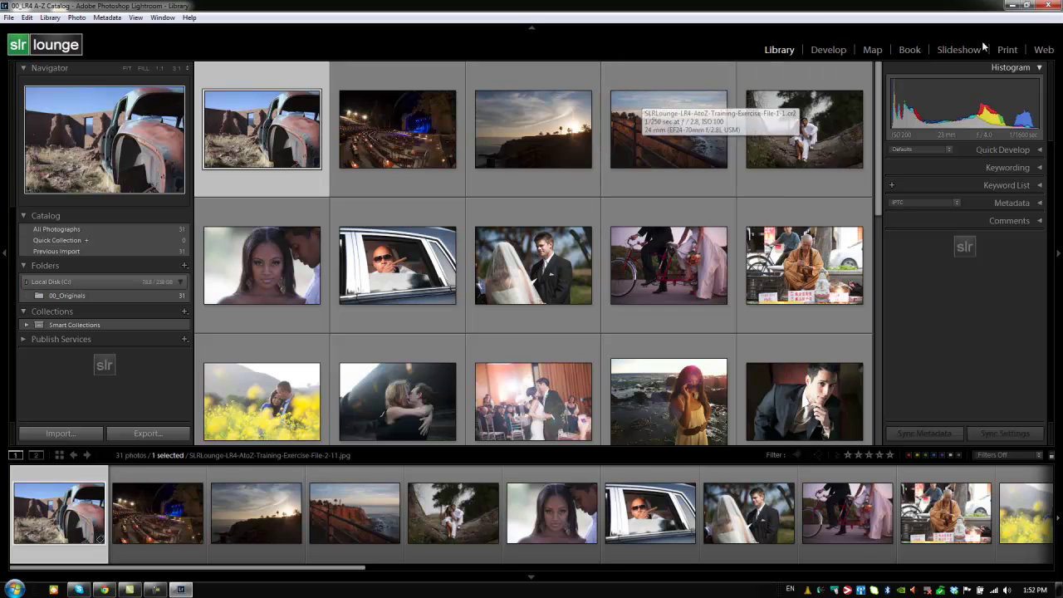
Rename 00_Originals to 00_Original in Explorer and see it go missing in Lightroom
left_click(1014, 7)
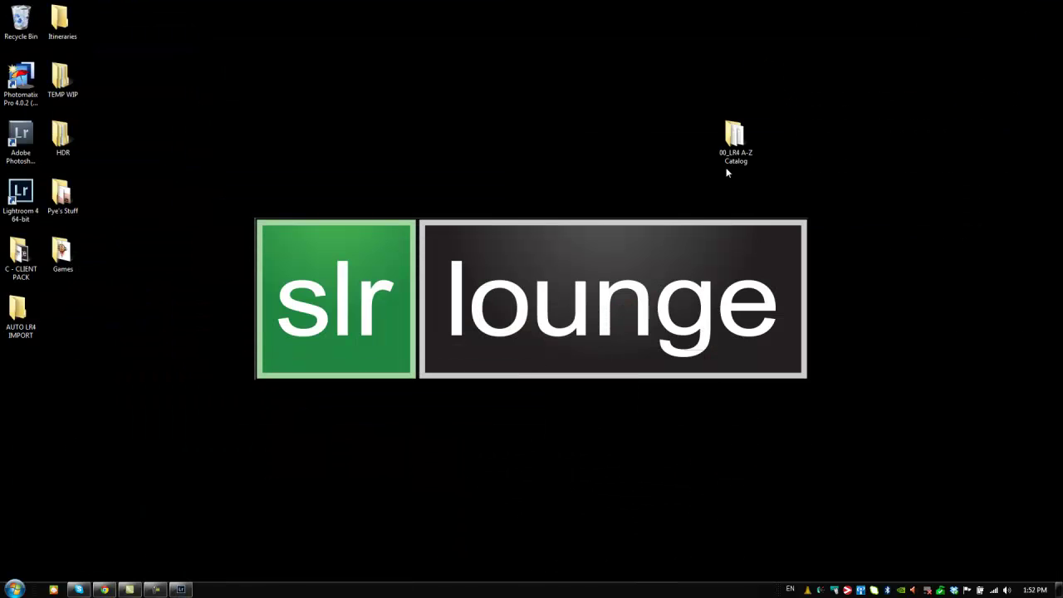
double_click(732, 148)
left_click(384, 126)
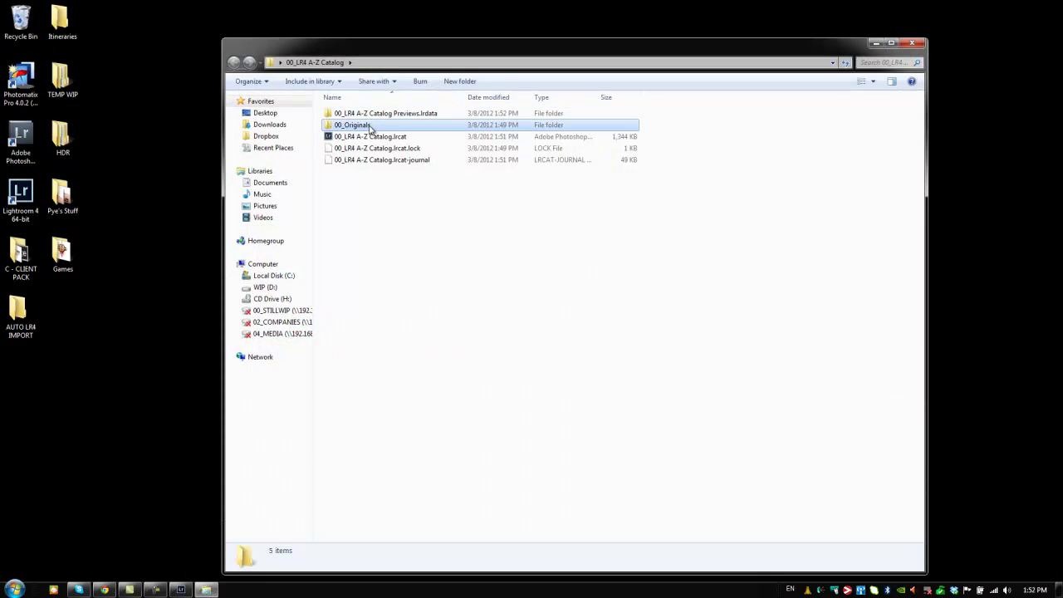
left_click(386, 127)
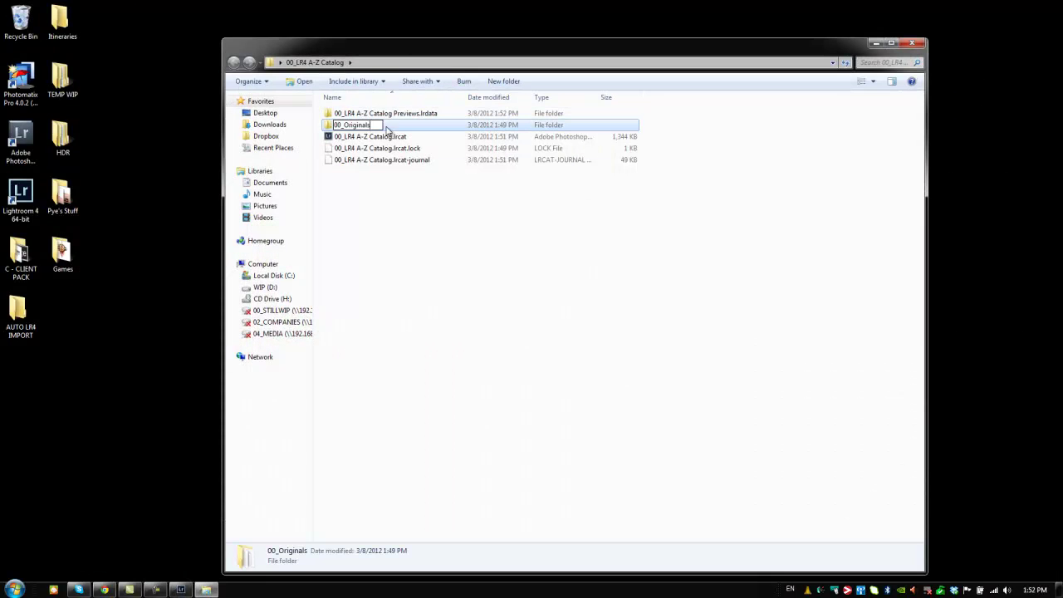
left_click(404, 197)
left_click(181, 589)
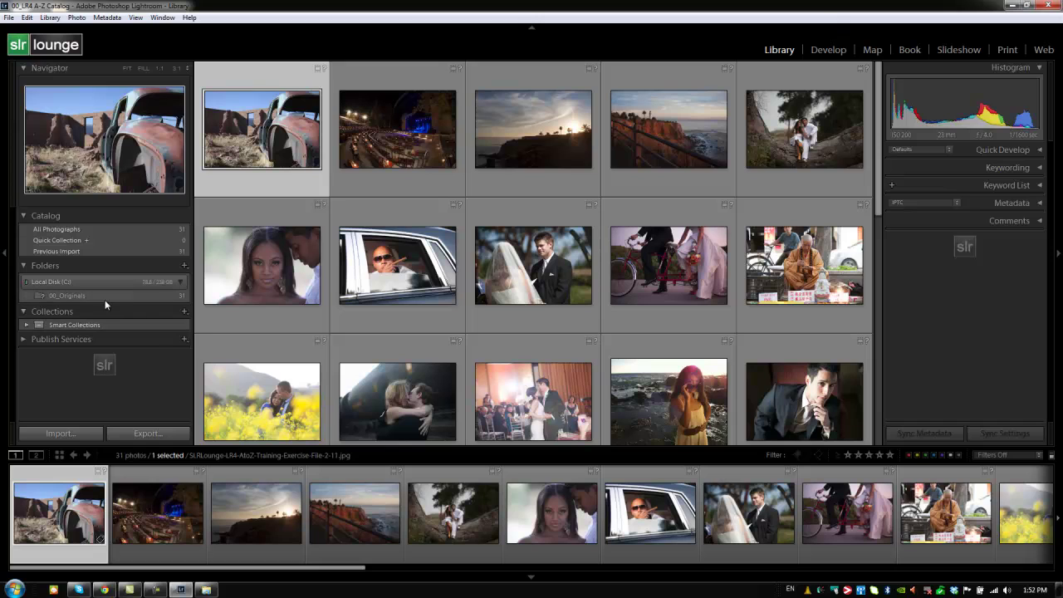
Rename the folder back to 00_Originals and return to Lightroom to see it found again
left_click(206, 589)
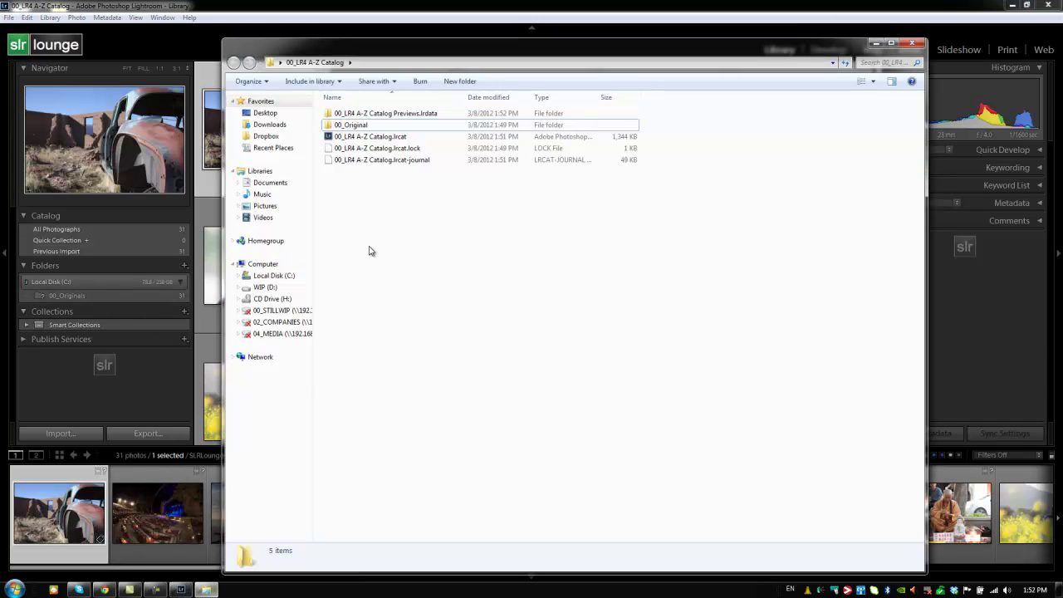
left_click(353, 124)
left_click(353, 125)
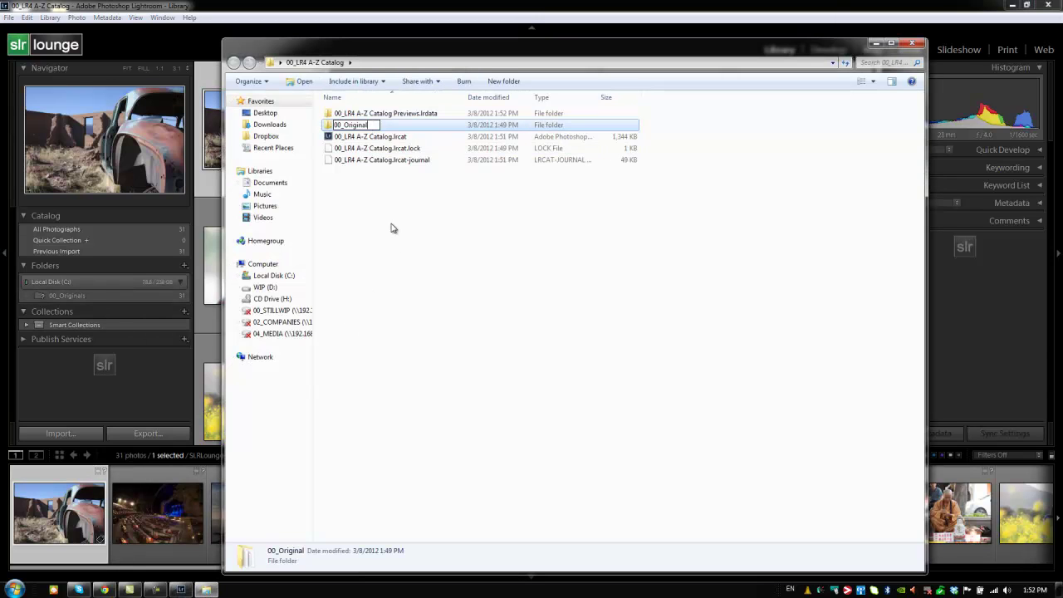
type("s")
left_click(395, 226)
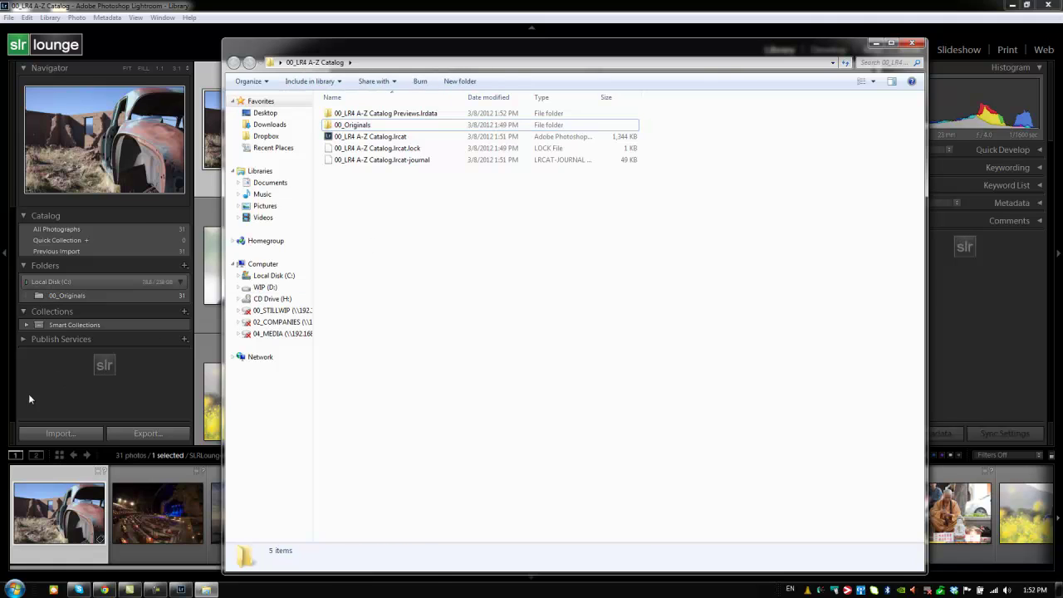
left_click(58, 385)
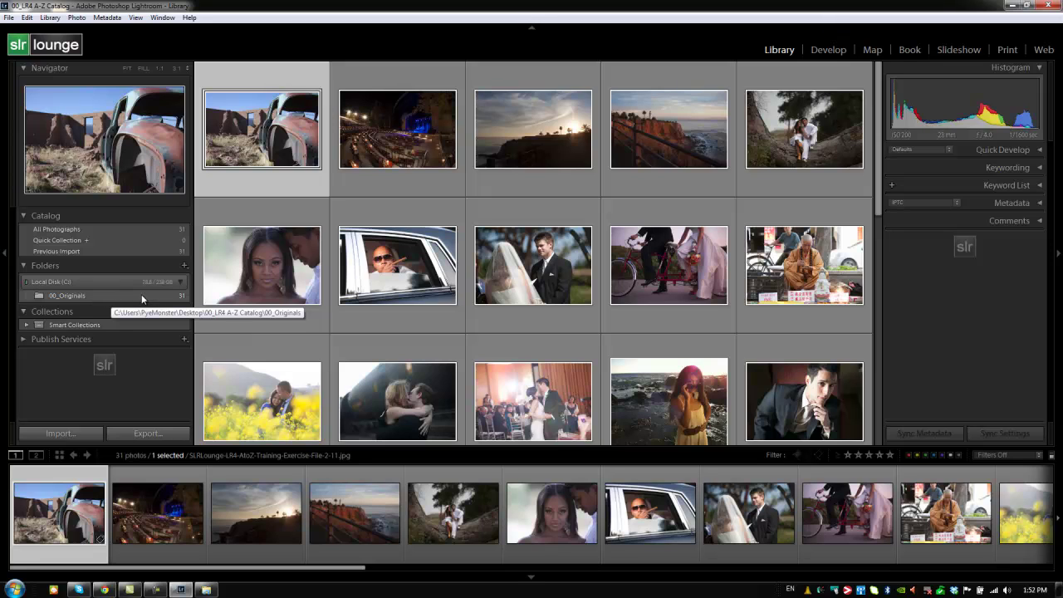
Rename the folder to 00_OriginalImages from Lightroom and check the change in Explorer
right_click(71, 295)
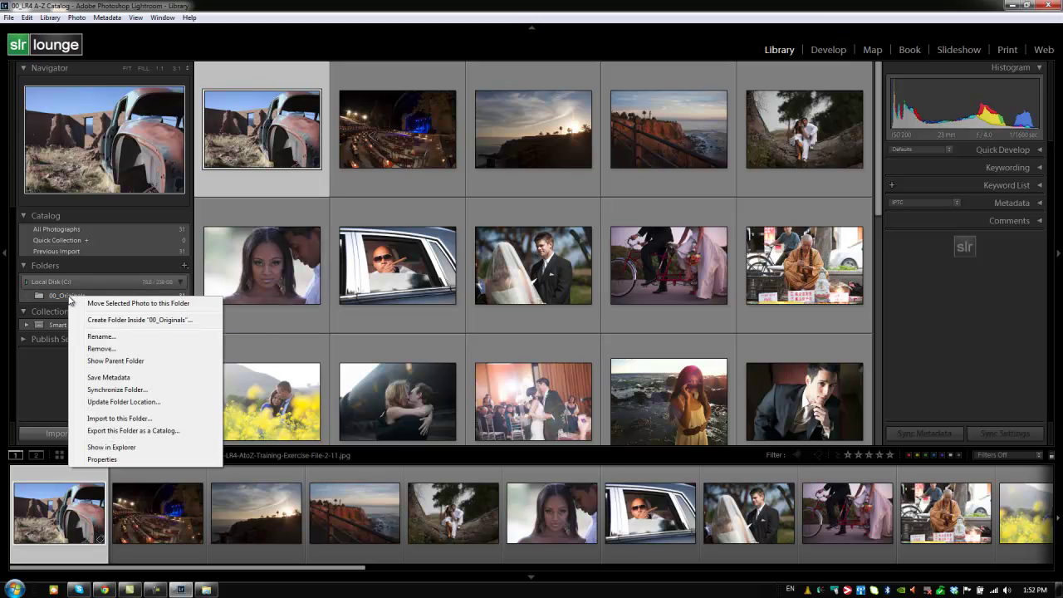
left_click(90, 336)
left_click(552, 283)
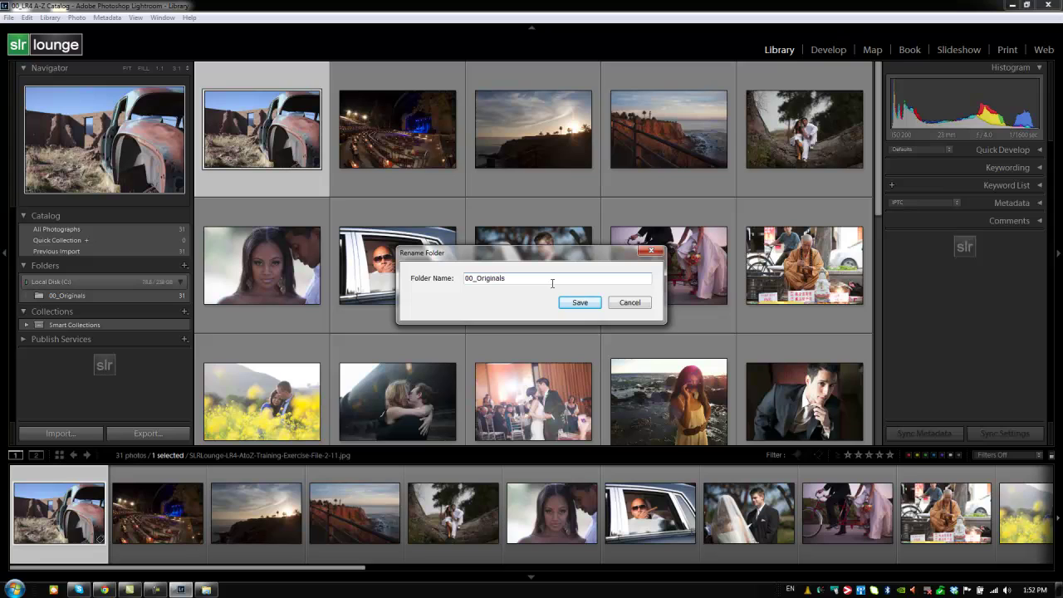
type("Images")
key("Return")
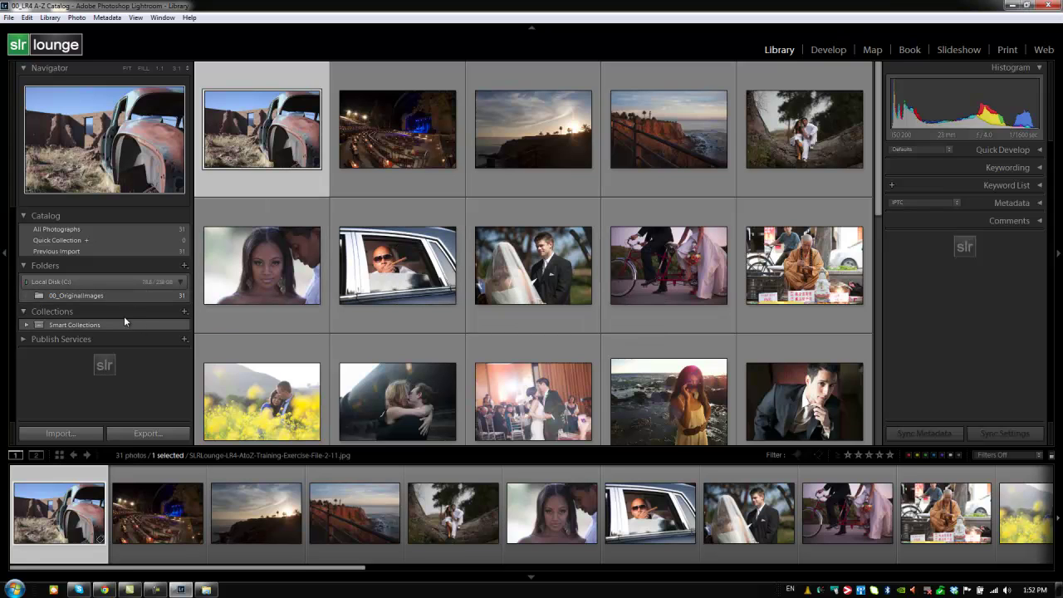
left_click(213, 592)
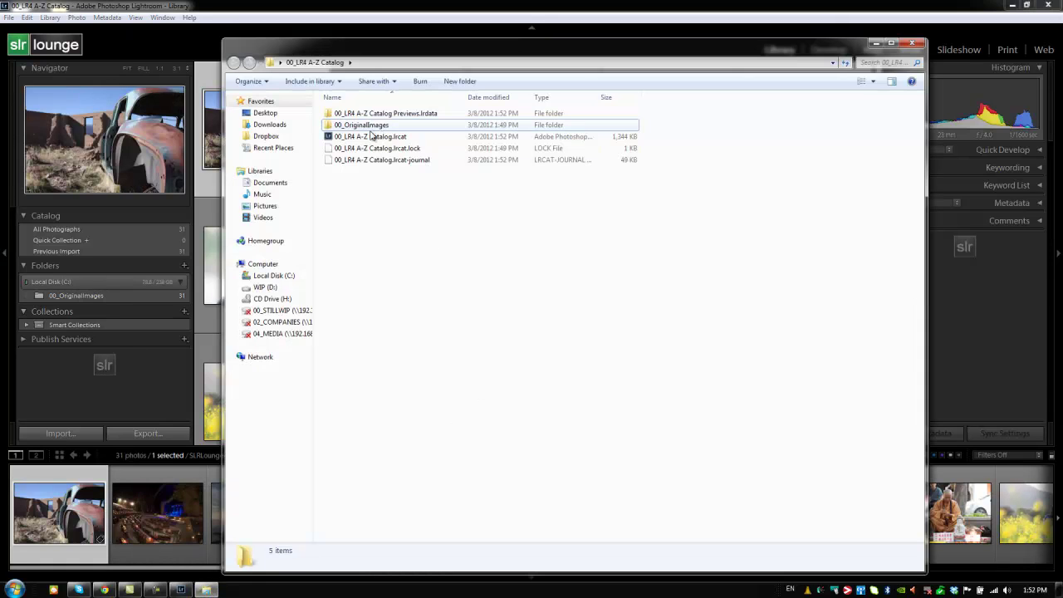
Rename 00_OriginalImages back to 00_Originals from Lightroom's Folders panel
left_click(132, 345)
right_click(130, 294)
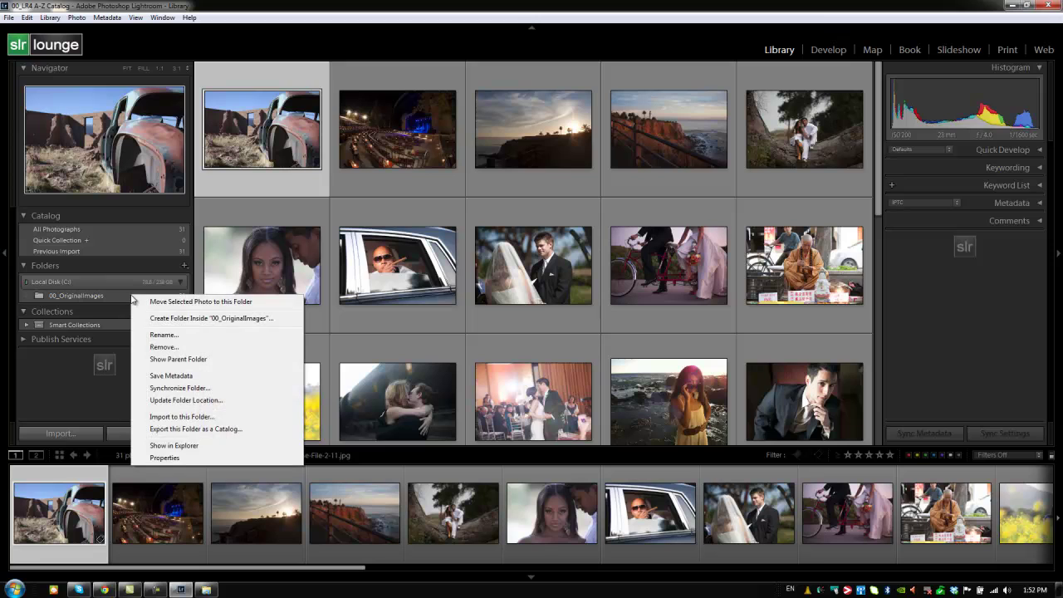
left_click(161, 333)
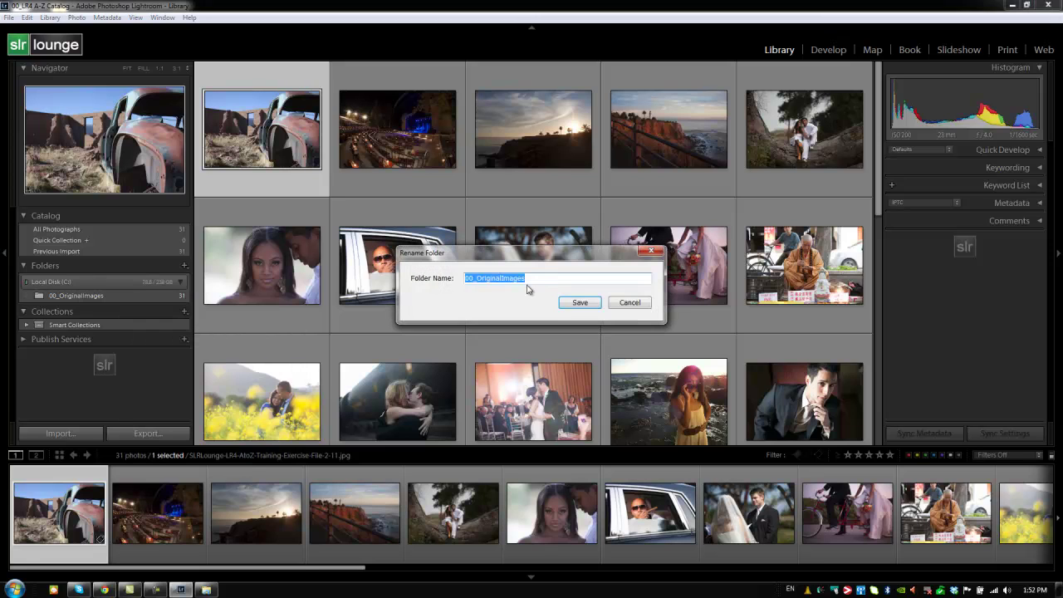
left_click_drag(501, 279, 538, 279)
type("s")
left_click(570, 304)
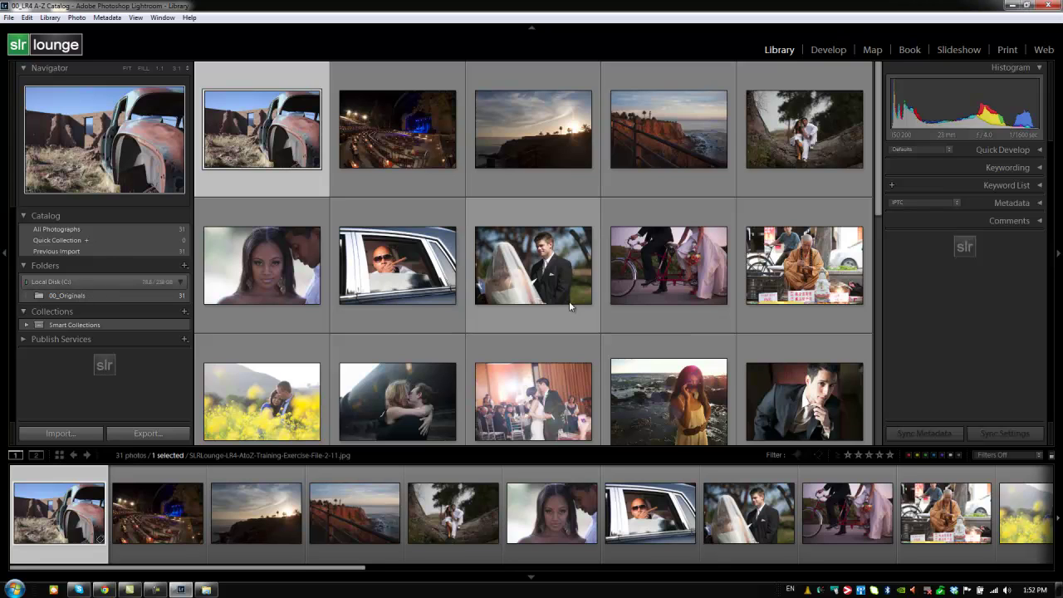